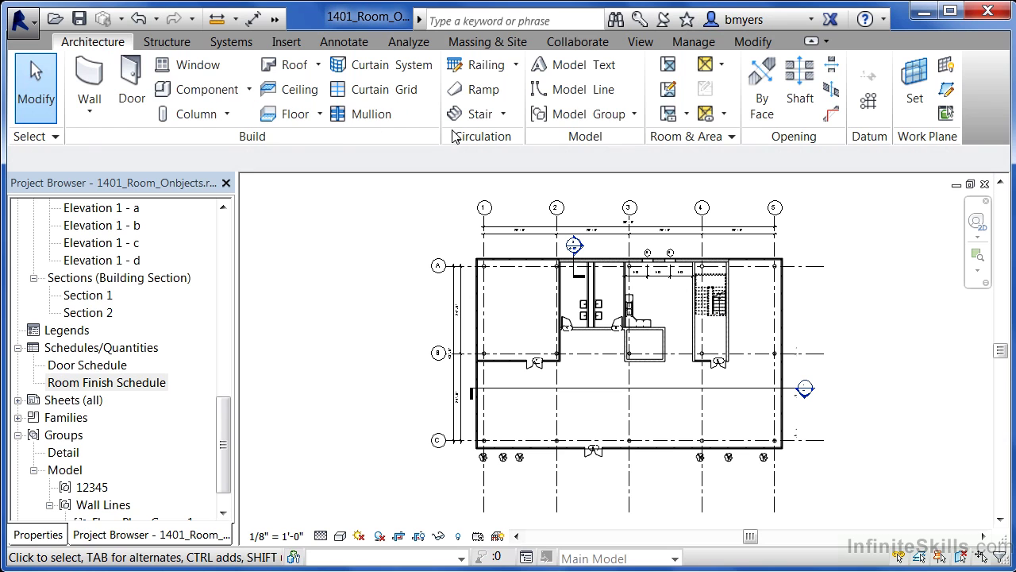
Place tagged rooms in the small central enclosure and the large open space, then end placement.
{"action": "left_click", "coordinate": [669, 66]}
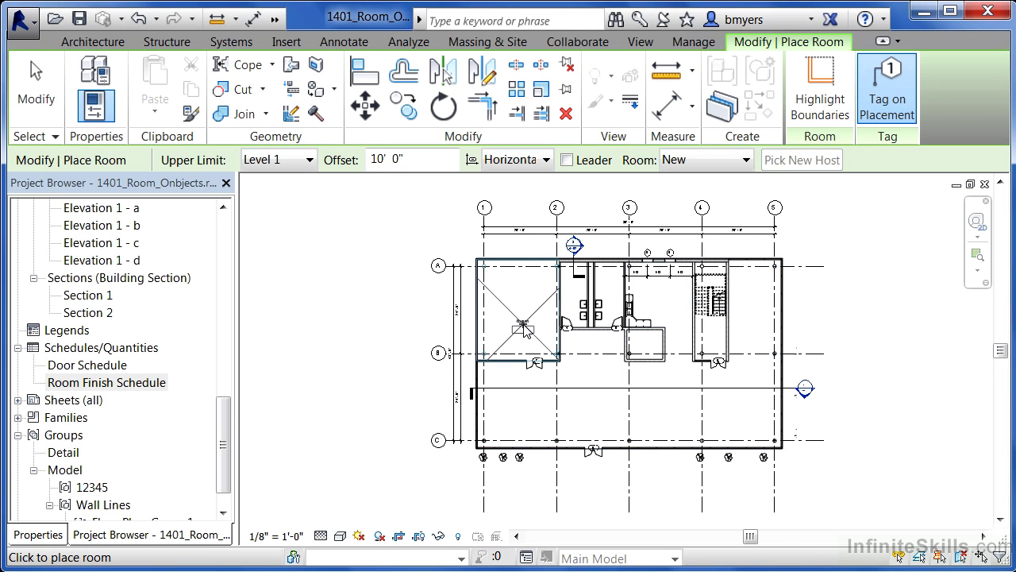
{"action": "scroll", "coordinate": [627, 337], "scroll_direction": "up", "scroll_amount": 3}
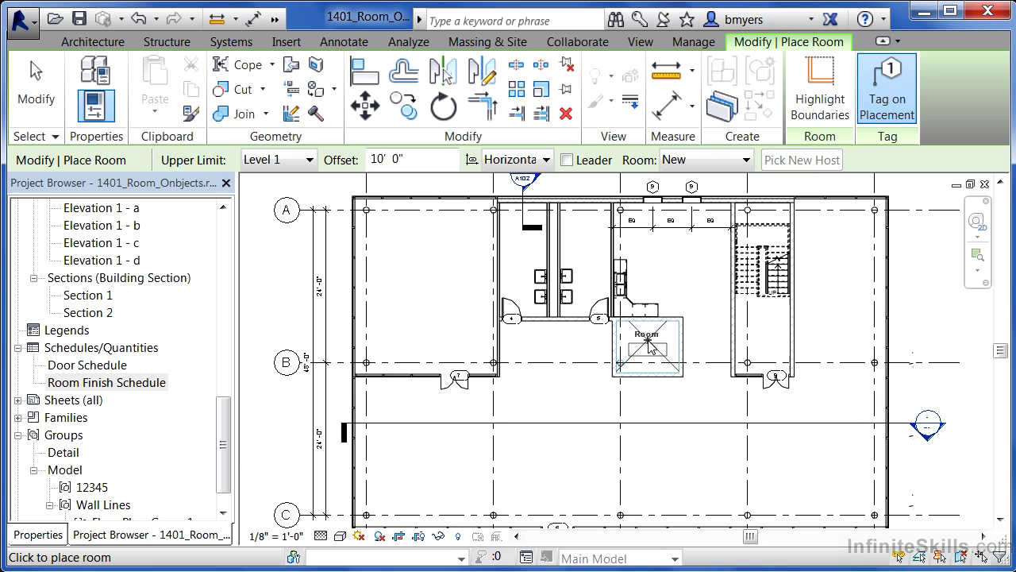
{"action": "left_click", "coordinate": [649, 342]}
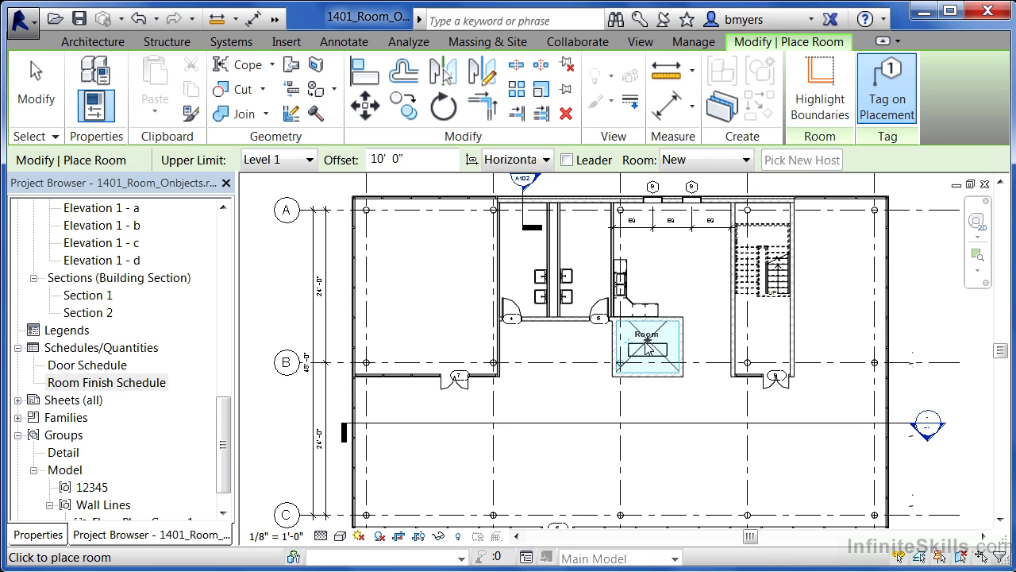
{"action": "left_click", "coordinate": [560, 389]}
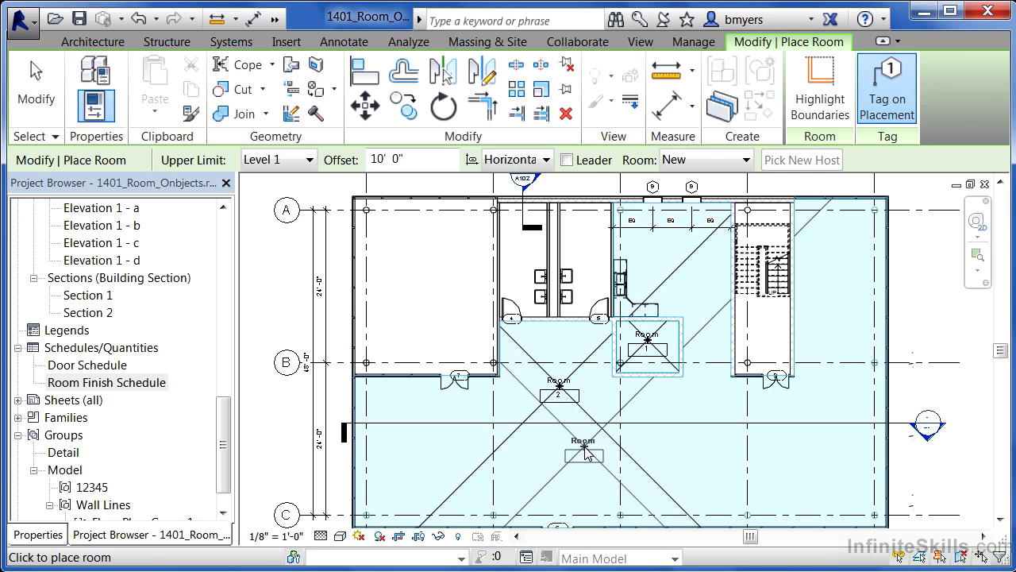
{"action": "key", "text": "Escape"}
{"action": "key", "text": "Escape"}
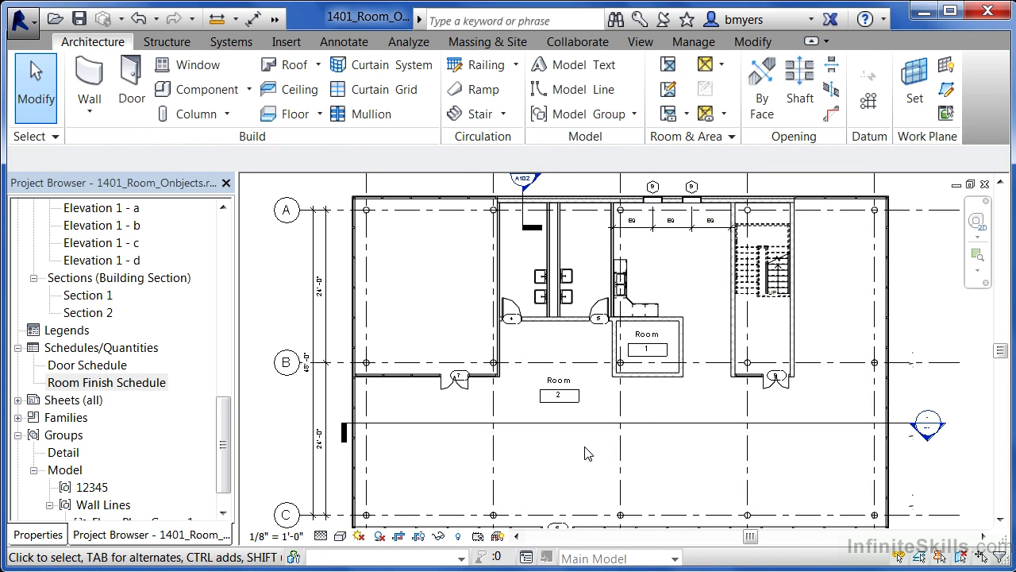
Rename room 1's tag to ELEV.
{"action": "scroll", "coordinate": [642, 353], "scroll_direction": "up", "scroll_amount": 4}
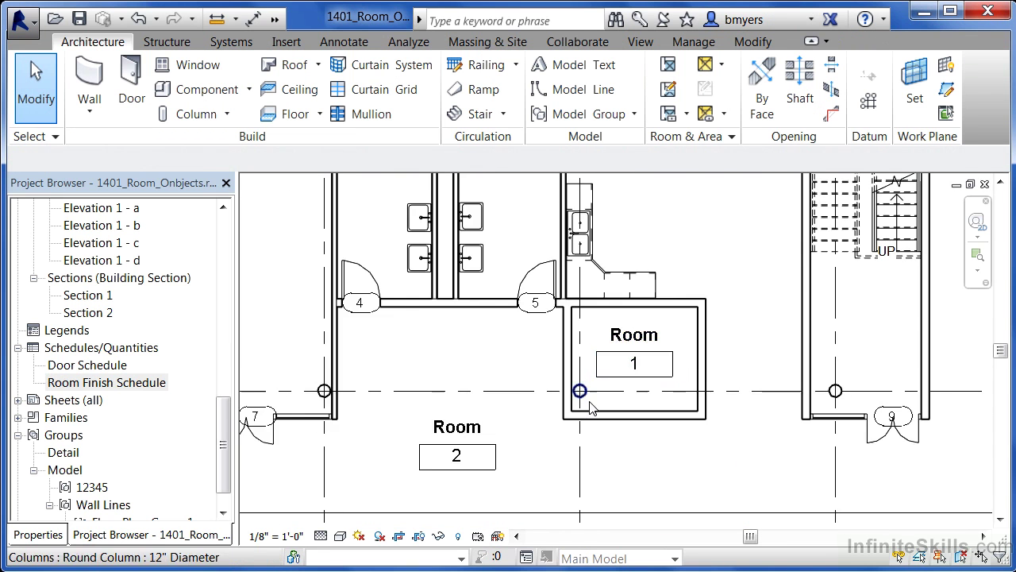
{"action": "scroll", "coordinate": [591, 407], "scroll_direction": "up", "scroll_amount": 1}
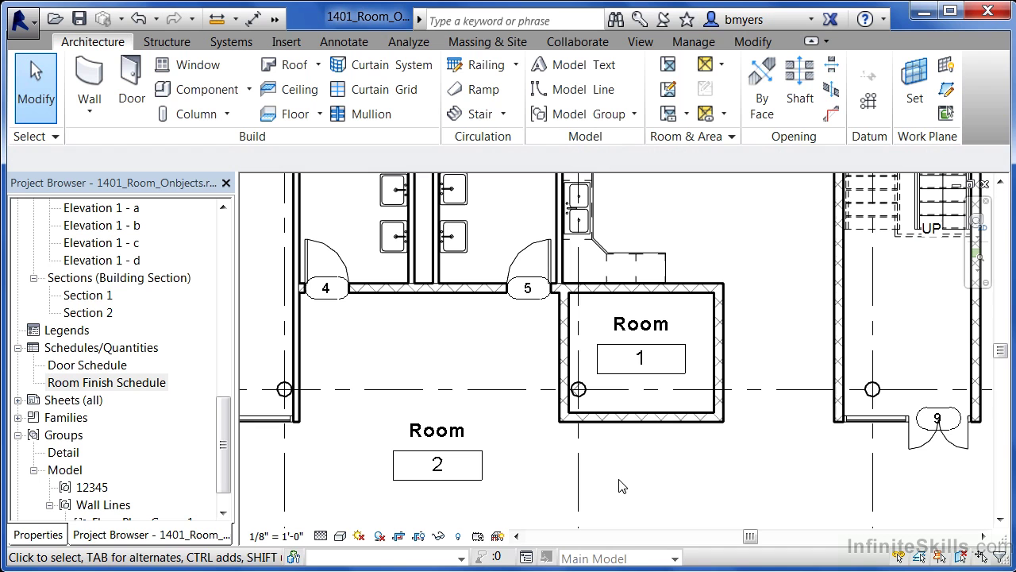
{"action": "left_click", "coordinate": [627, 332]}
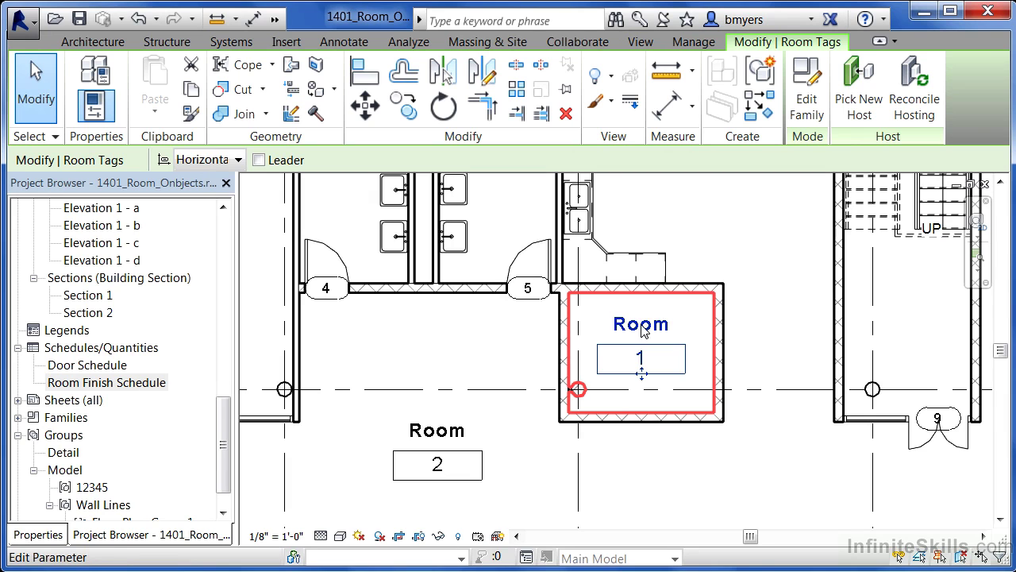
{"action": "left_click", "coordinate": [643, 328]}
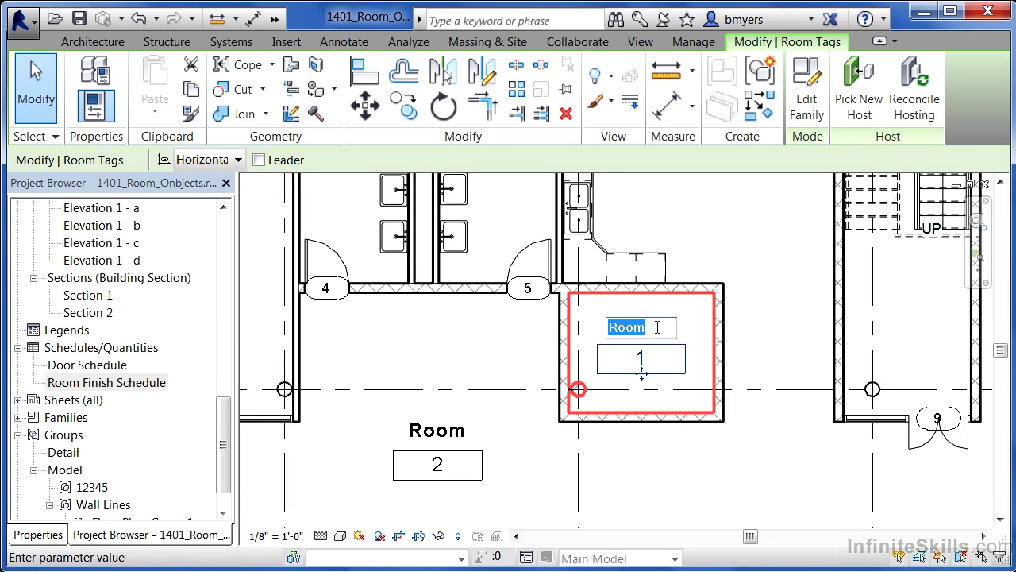
{"action": "type", "text": "ELEV"}
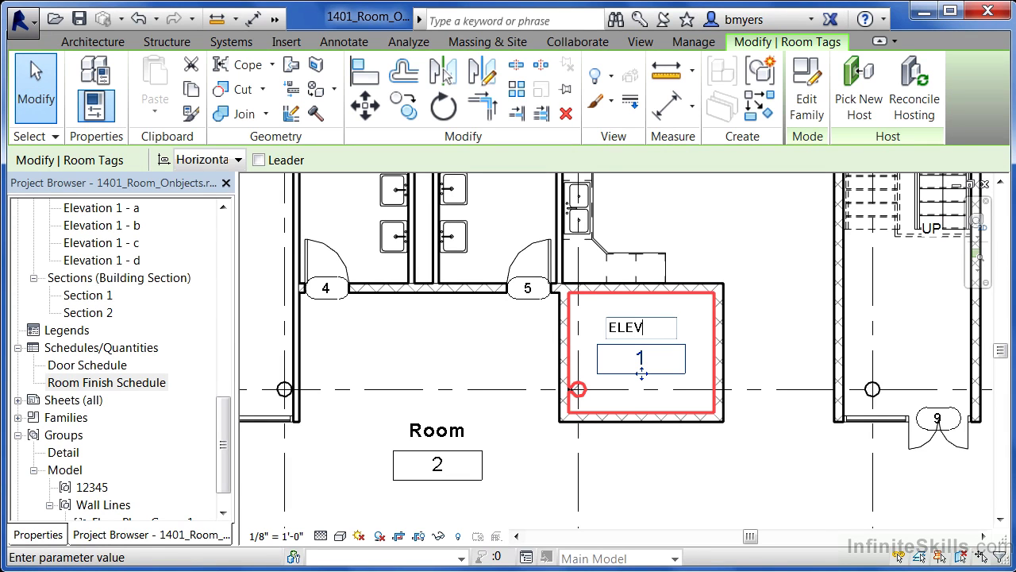
{"action": "left_click", "coordinate": [564, 462]}
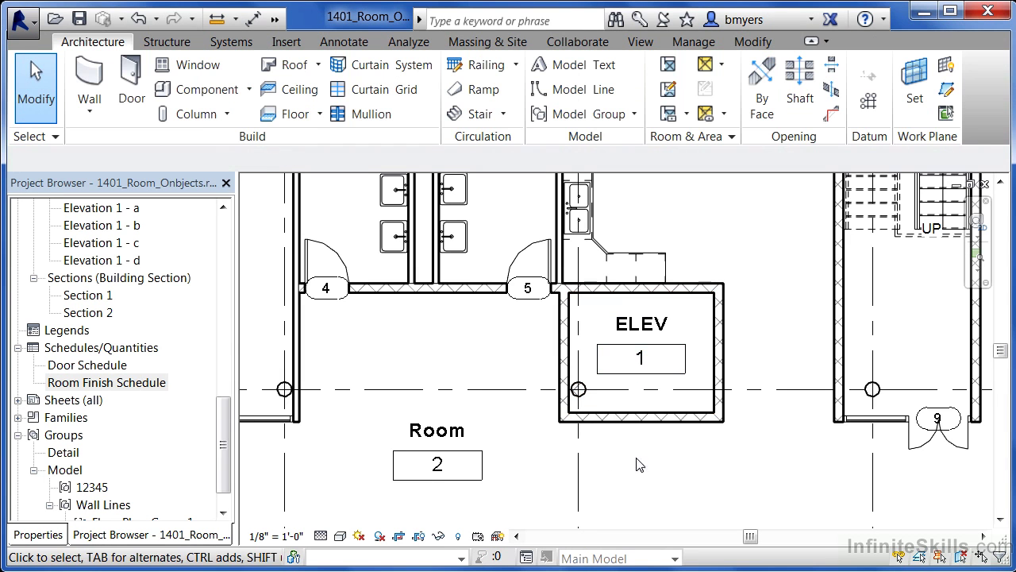
Rename room 2 to Entry, leaving its room number unchanged.
{"action": "double_click", "coordinate": [442, 435]}
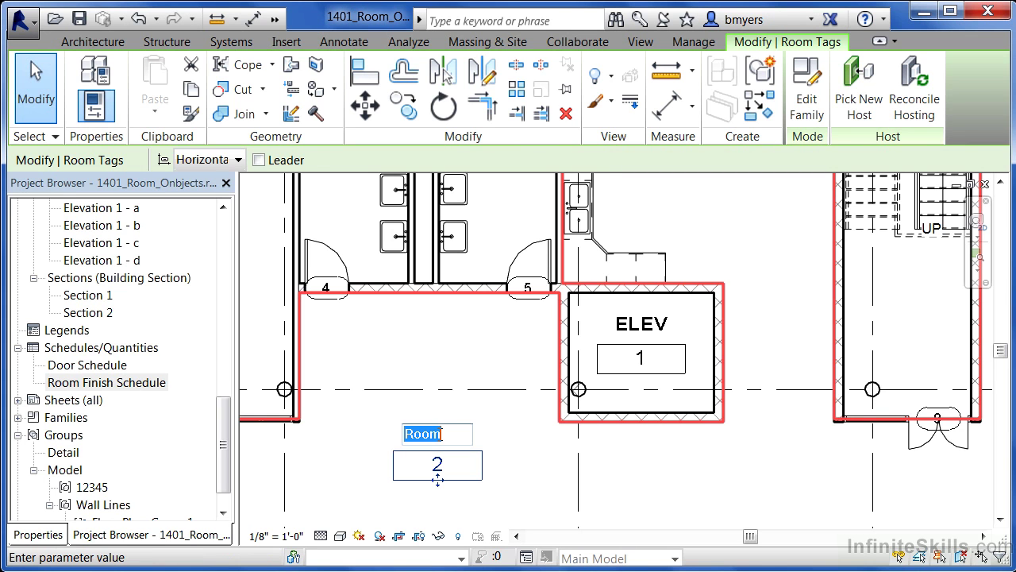
{"action": "type", "text": "Entry"}
{"action": "key", "text": "Return"}
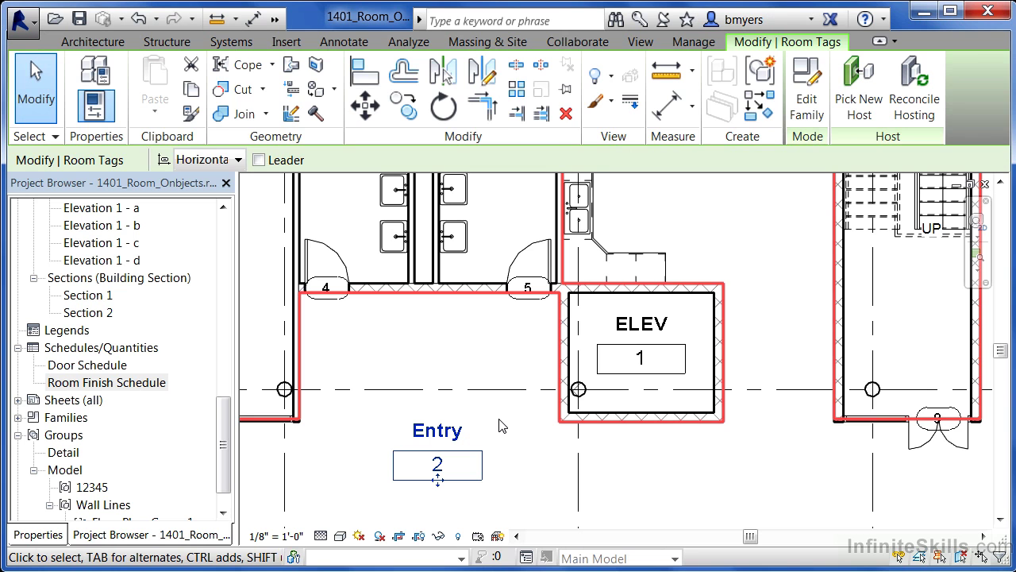
{"action": "key", "text": "Escape"}
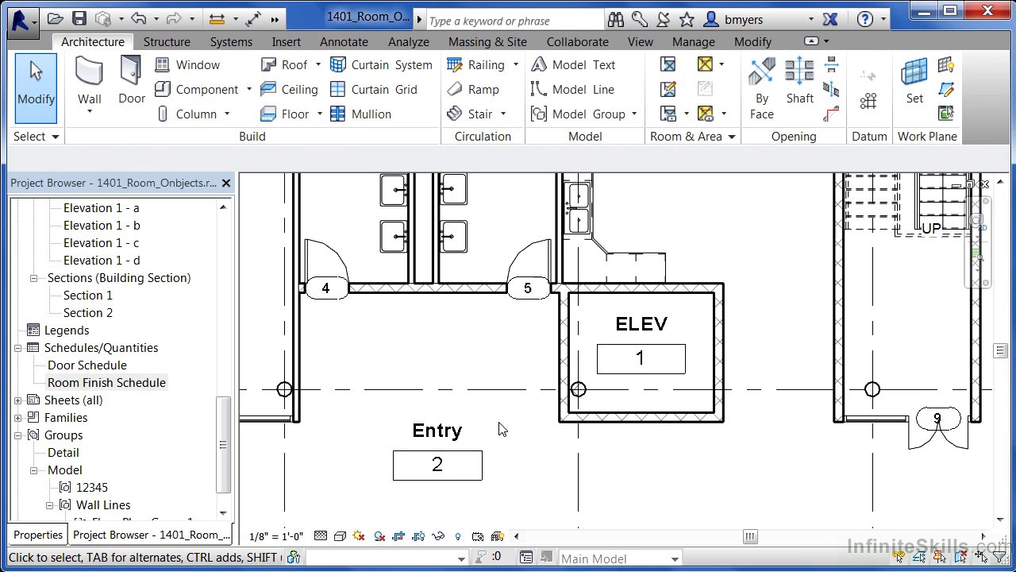
{"action": "left_click", "coordinate": [440, 470]}
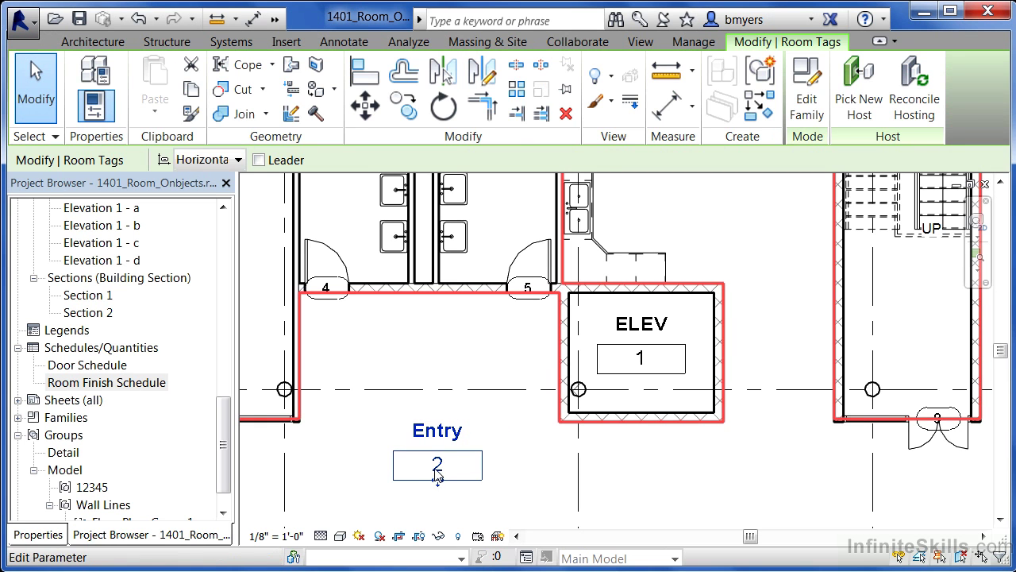
{"action": "left_click", "coordinate": [438, 467]}
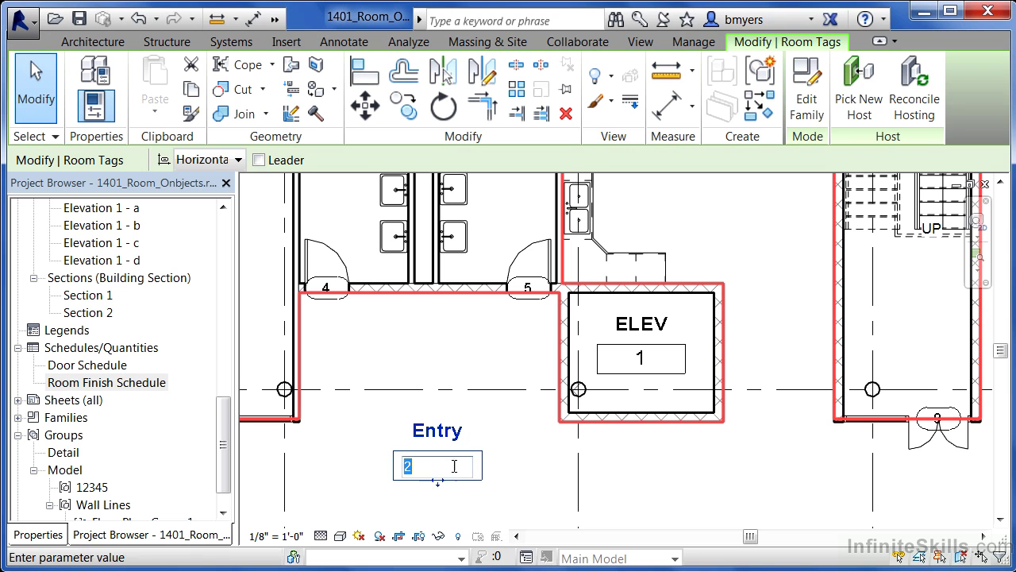
{"action": "left_click", "coordinate": [530, 464]}
{"action": "scroll", "coordinate": [527, 442], "scroll_direction": "down", "scroll_amount": 4}
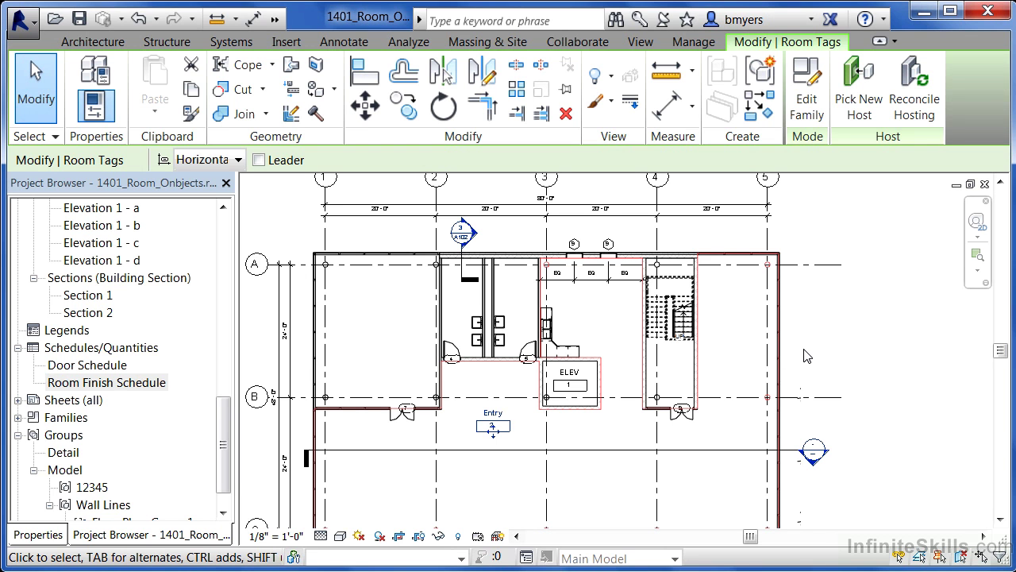
{"action": "key", "text": "Escape"}
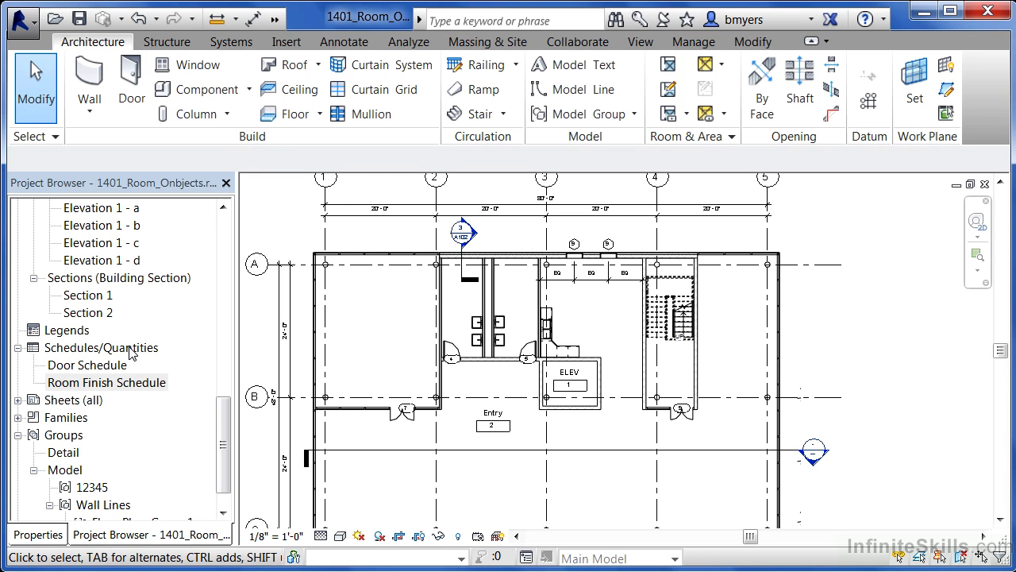
Open the Room Finish Schedule and insert unplaced room rows 3 and 4.
{"action": "double_click", "coordinate": [93, 384]}
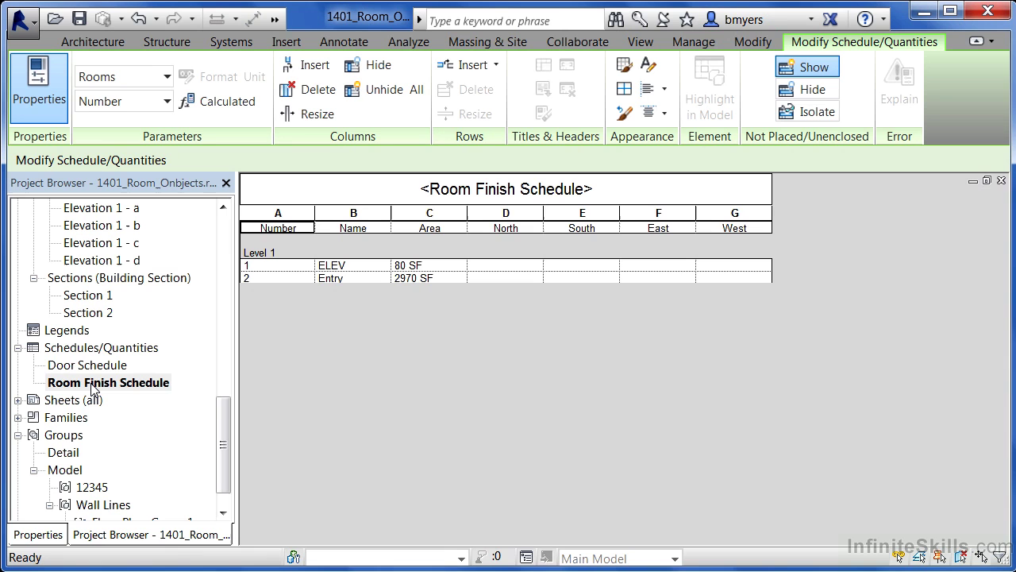
{"action": "left_click", "coordinate": [484, 73]}
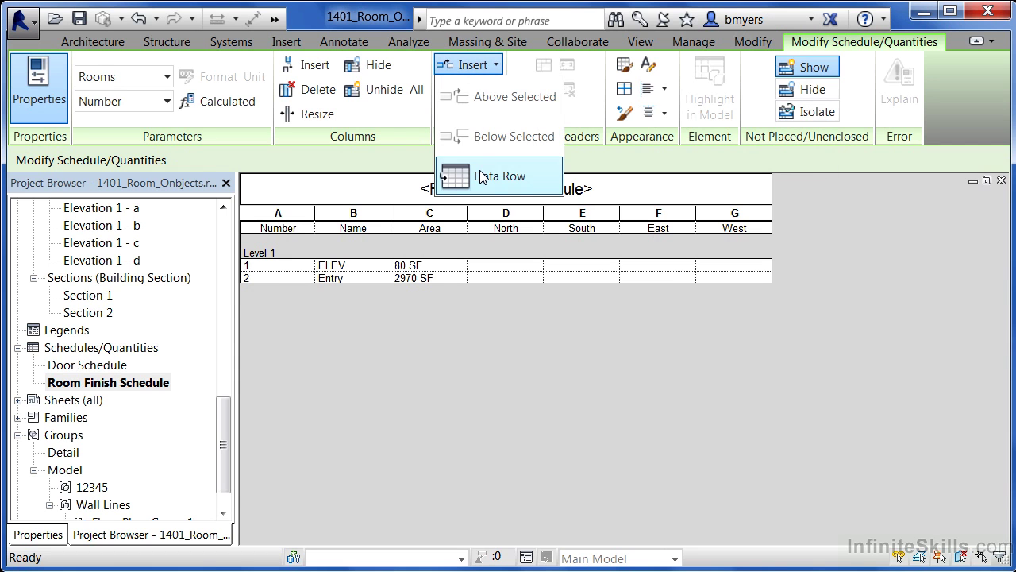
{"action": "left_click", "coordinate": [480, 176]}
{"action": "left_click", "coordinate": [467, 64]}
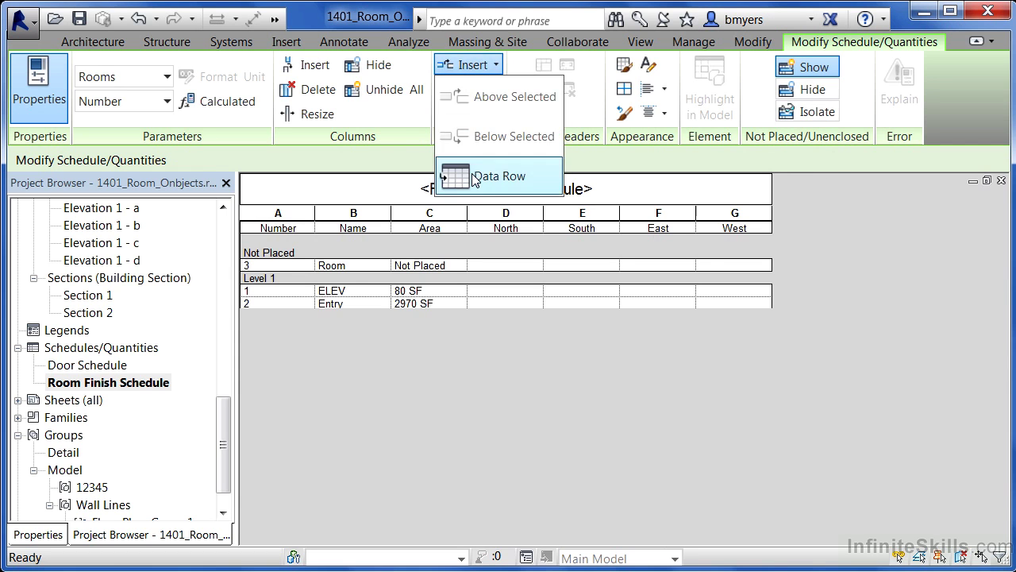
{"action": "left_click", "coordinate": [477, 176]}
Insert unplaced room rows 5, 6 and 7 into the schedule.
{"action": "left_click", "coordinate": [467, 64]}
{"action": "left_click", "coordinate": [473, 176]}
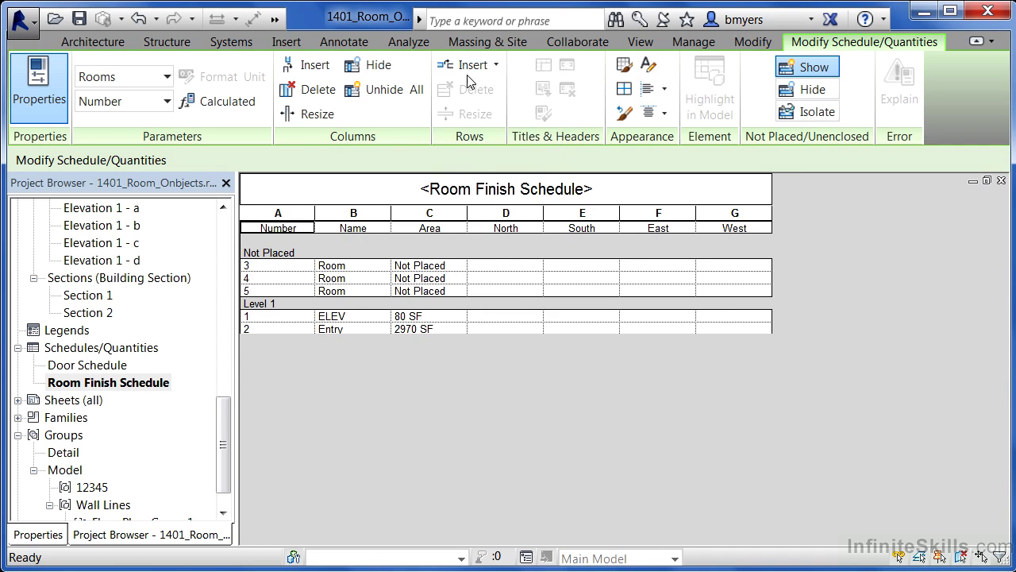
{"action": "left_click", "coordinate": [467, 64]}
{"action": "left_click", "coordinate": [480, 174]}
{"action": "left_click", "coordinate": [479, 65]}
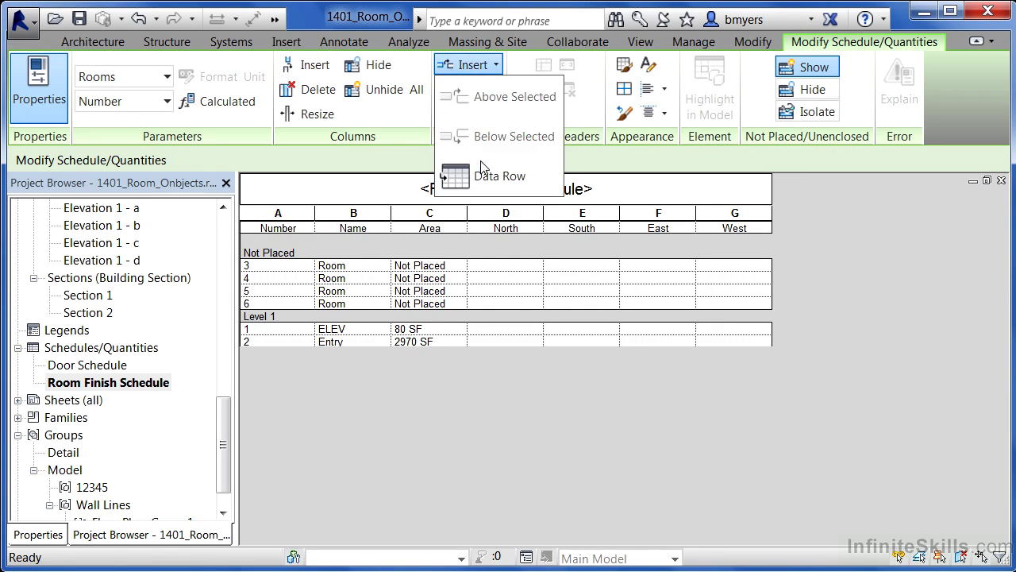
{"action": "left_click", "coordinate": [482, 171]}
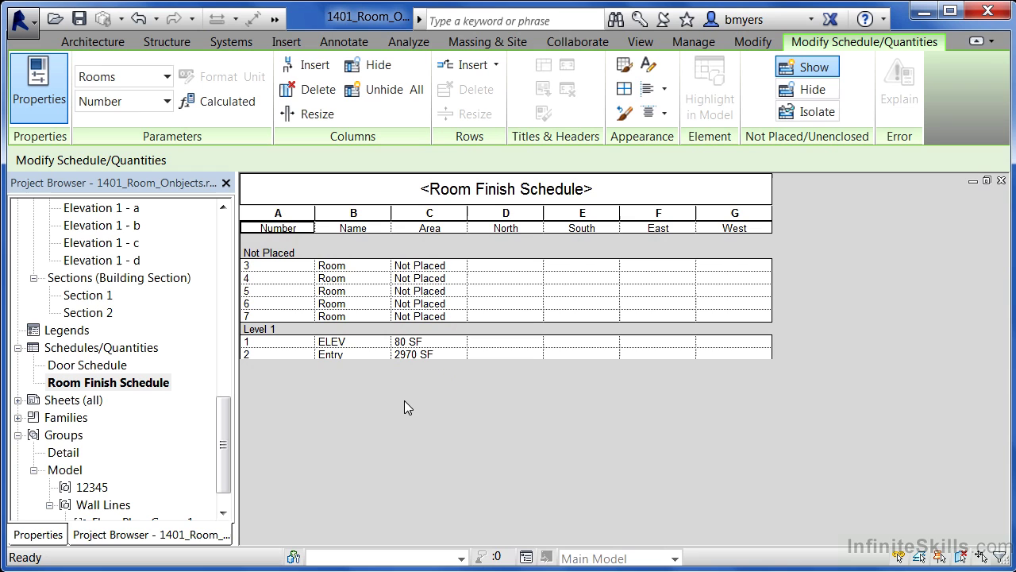
Name schedule rooms 3–7 Office, Break, Mens, Womens and Stair.
{"action": "left_click", "coordinate": [358, 266]}
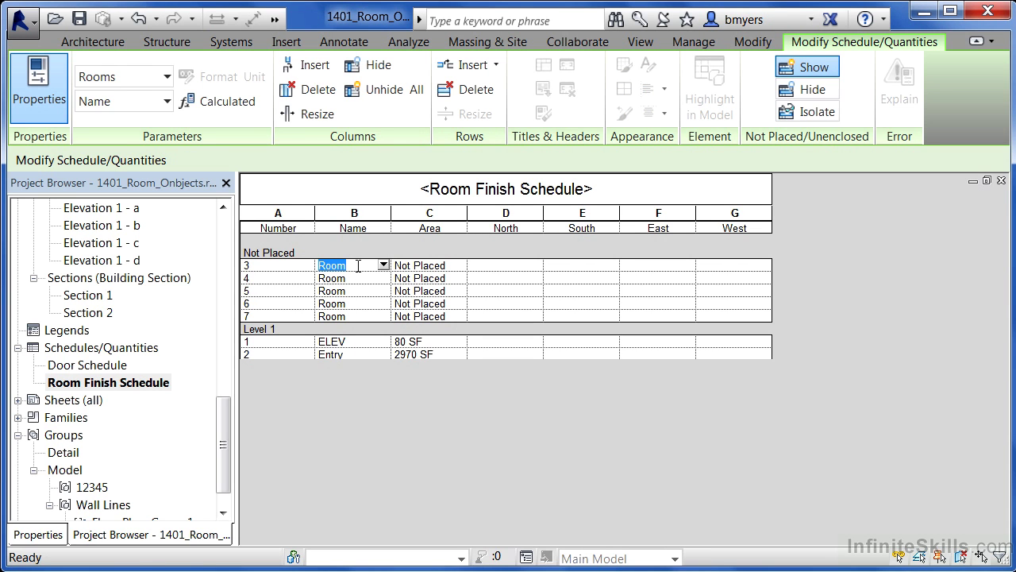
{"action": "type", "text": "Office"}
{"action": "left_click", "coordinate": [361, 279]}
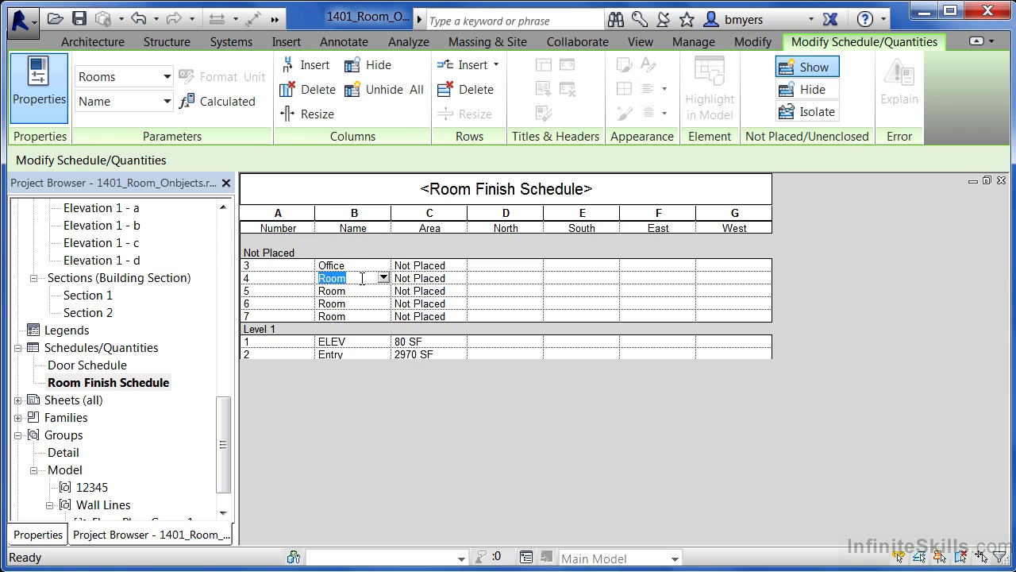
{"action": "type", "text": "Break"}
{"action": "left_click", "coordinate": [365, 292]}
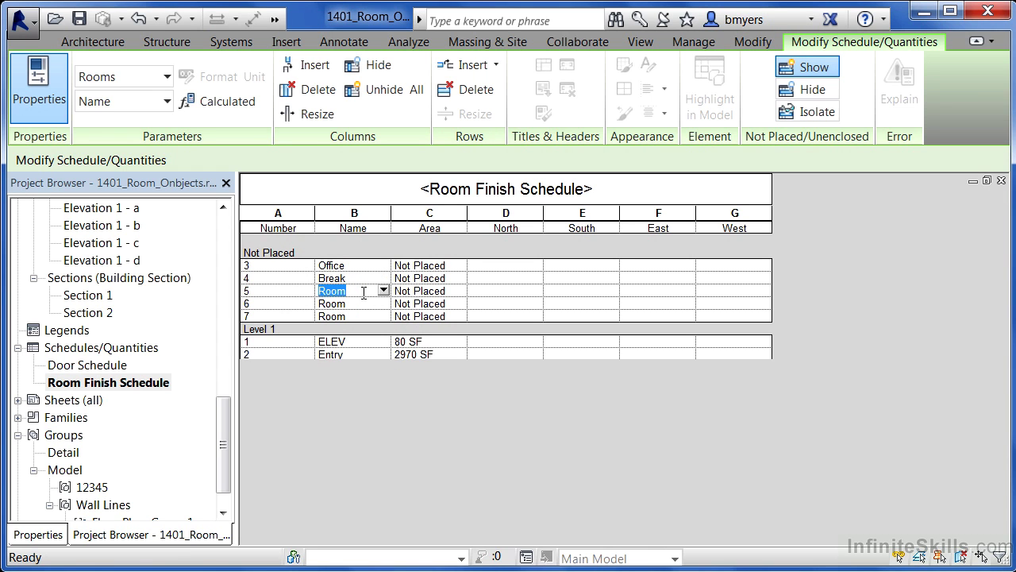
{"action": "type", "text": "Mens"}
{"action": "left_click", "coordinate": [365, 304]}
{"action": "type", "text": "Wome"}
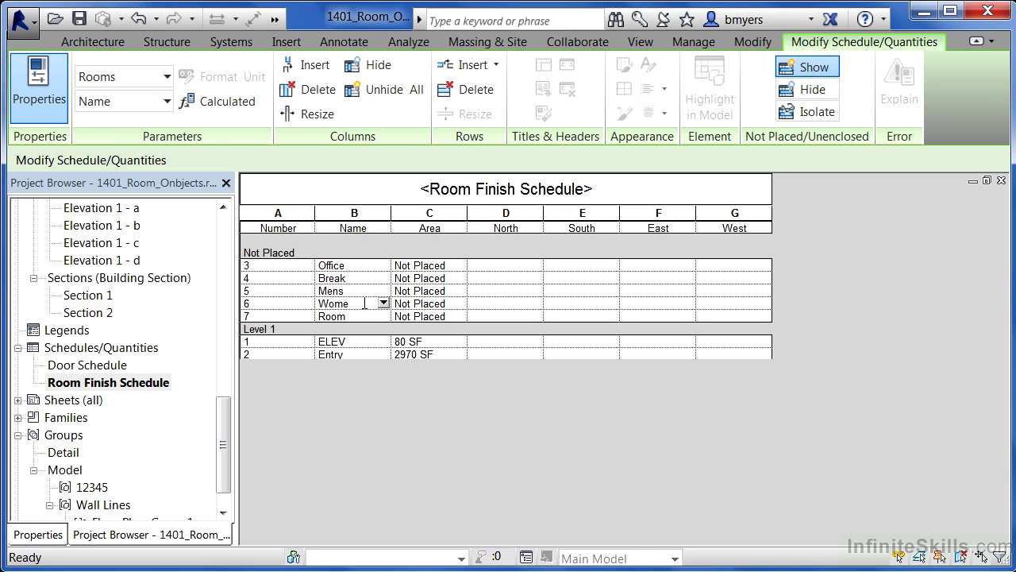
{"action": "type", "text": "ns"}
{"action": "left_click", "coordinate": [361, 316]}
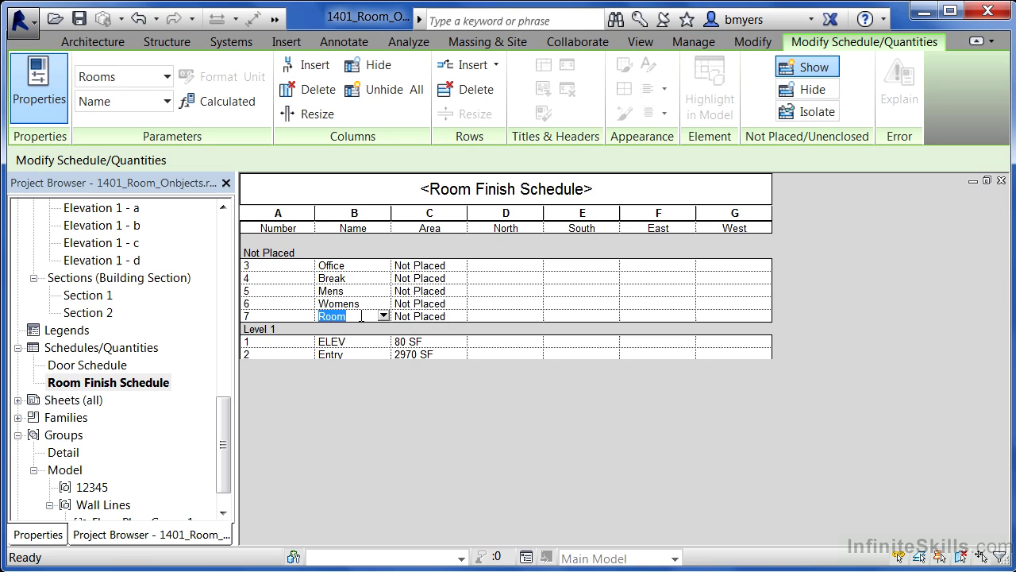
{"action": "type", "text": "Stair"}
{"action": "left_click", "coordinate": [520, 343]}
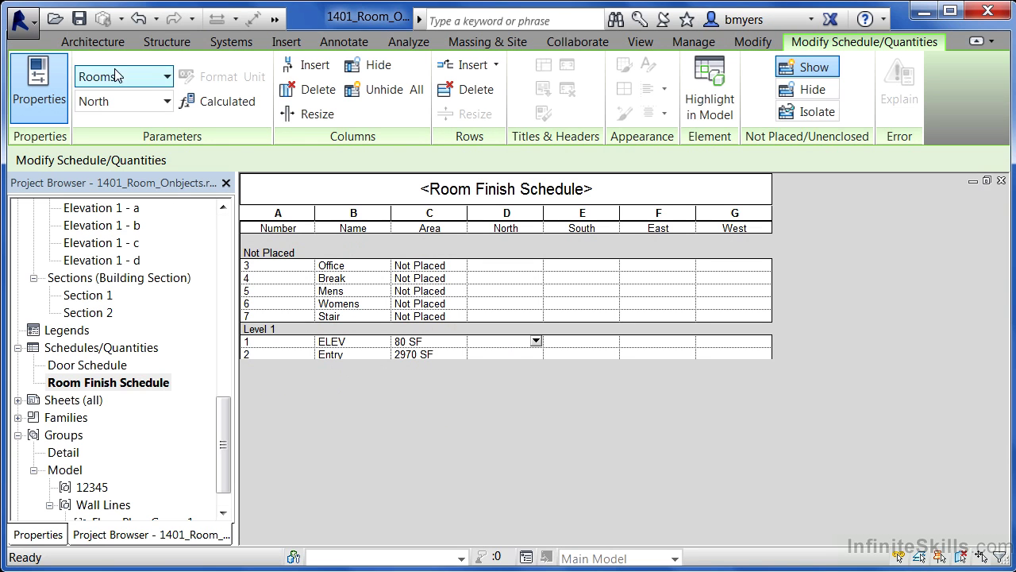
Open the Level 1 floor plan from the Project Browser and clear the selection.
{"action": "left_click", "coordinate": [104, 48]}
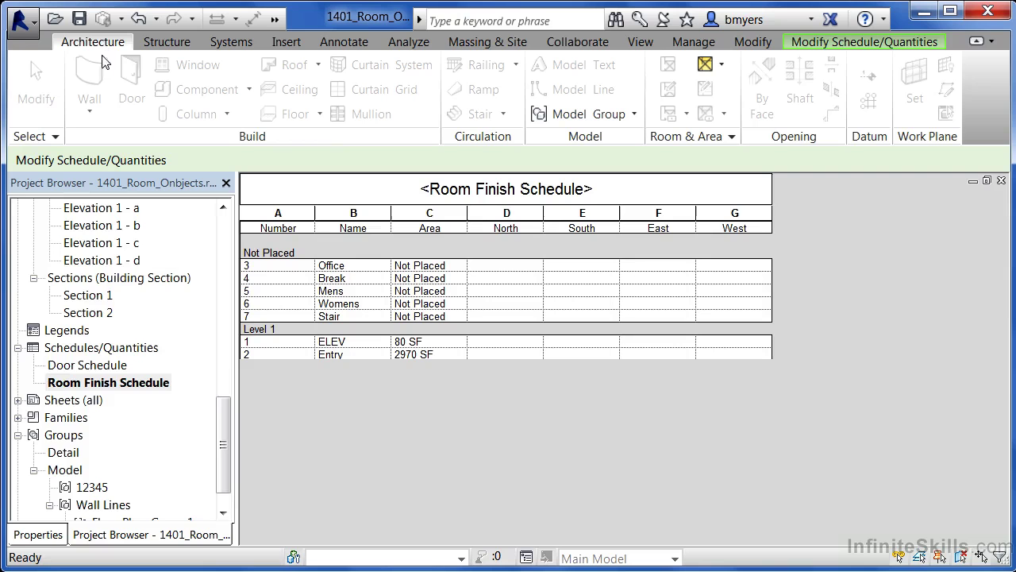
{"action": "left_click_drag", "start_coordinate": [222, 421], "coordinate": [217, 235]}
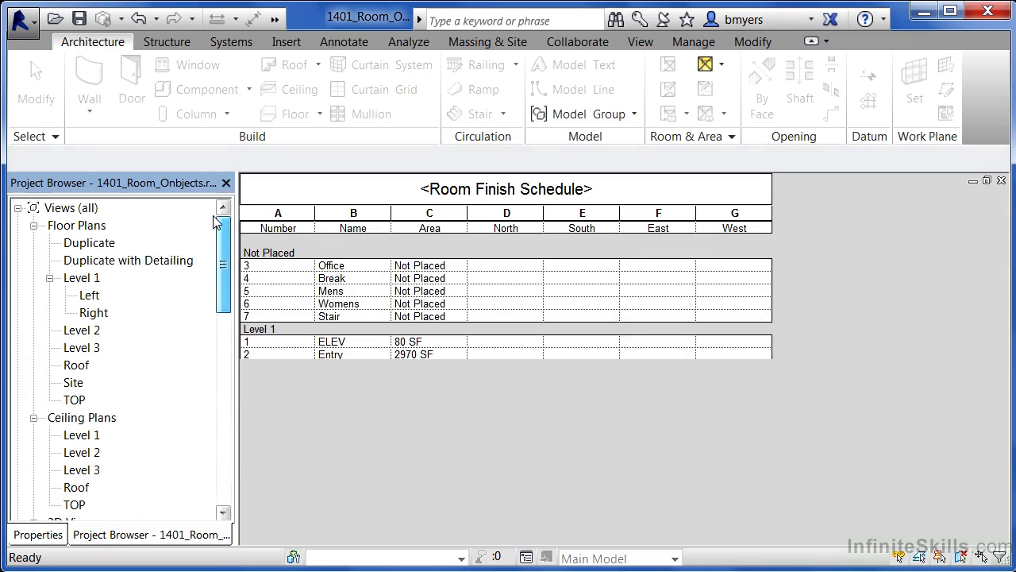
{"action": "double_click", "coordinate": [89, 279]}
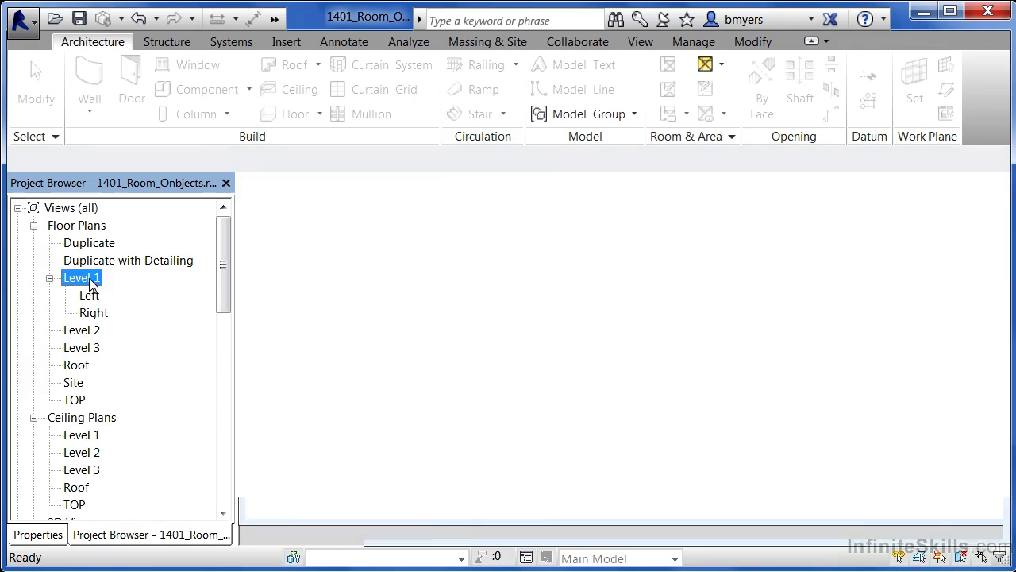
{"action": "key", "text": "Escape"}
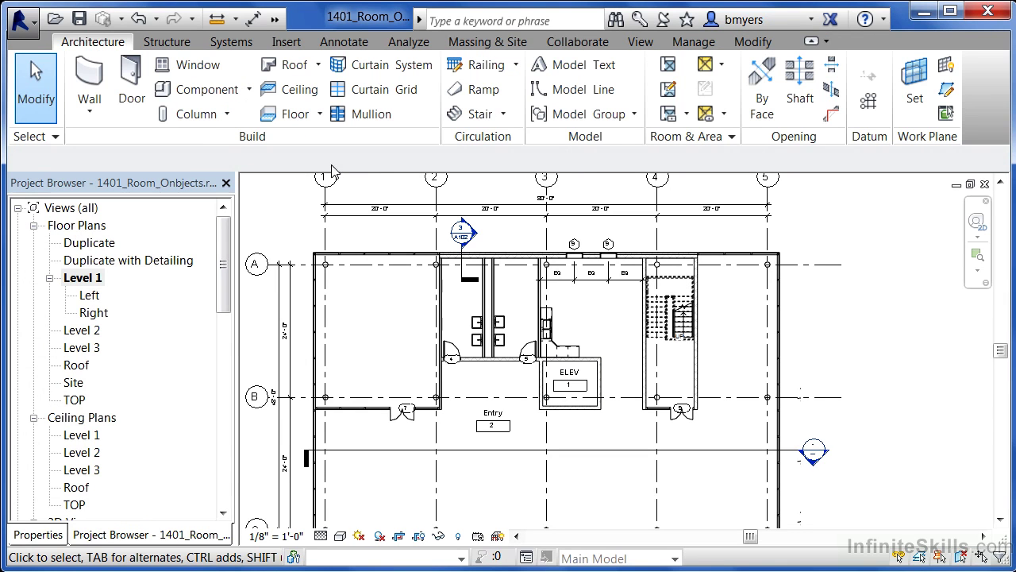
Place the predefined Office room (3) in the upper-left space.
{"action": "left_click", "coordinate": [668, 67]}
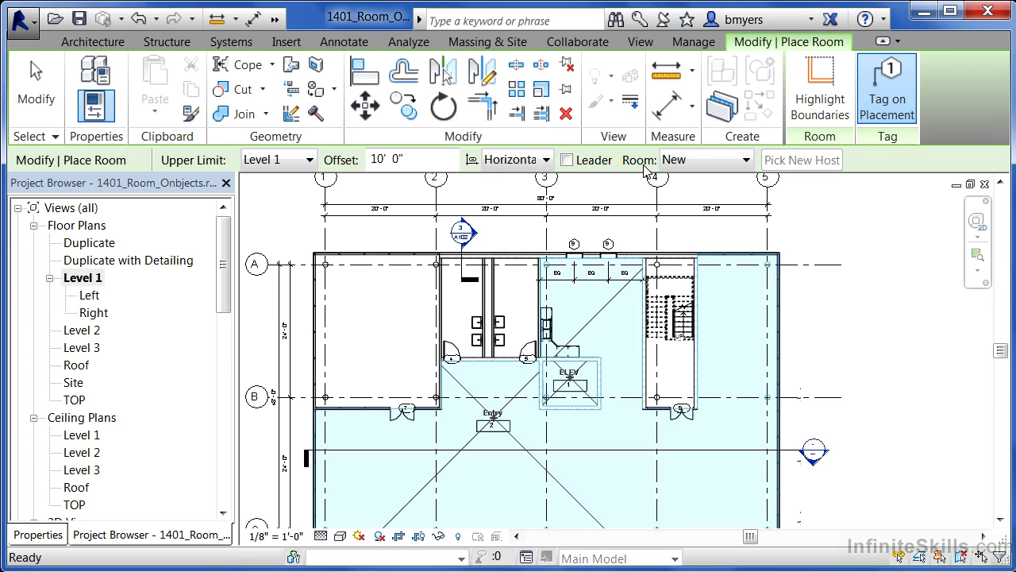
{"action": "left_click", "coordinate": [698, 161]}
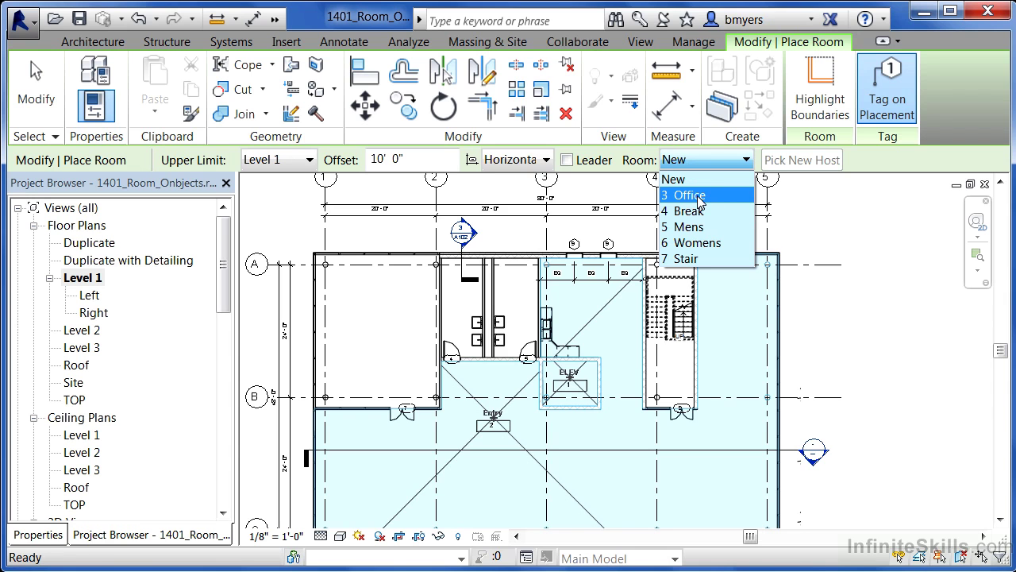
{"action": "left_click", "coordinate": [688, 195]}
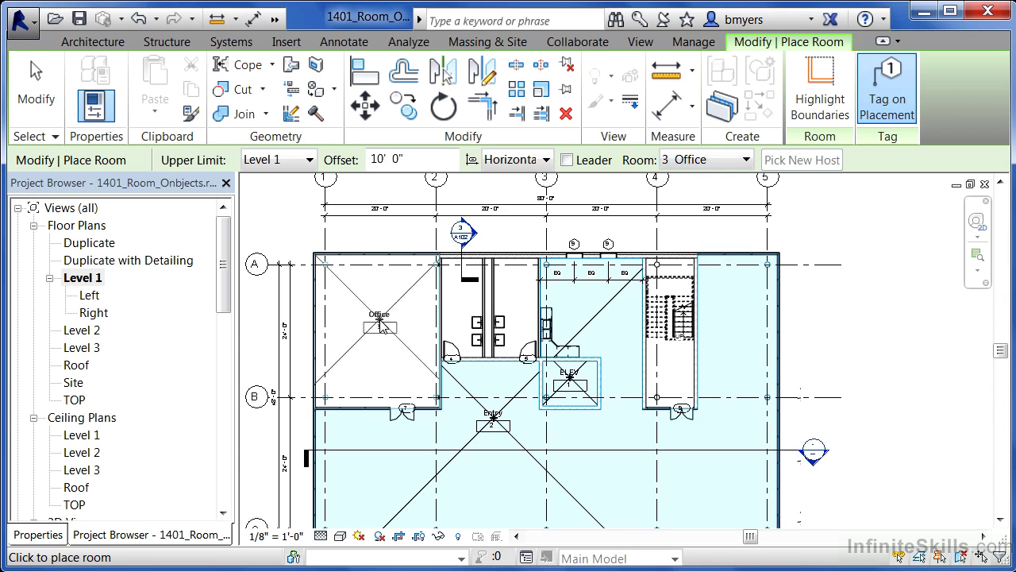
{"action": "left_click", "coordinate": [381, 332]}
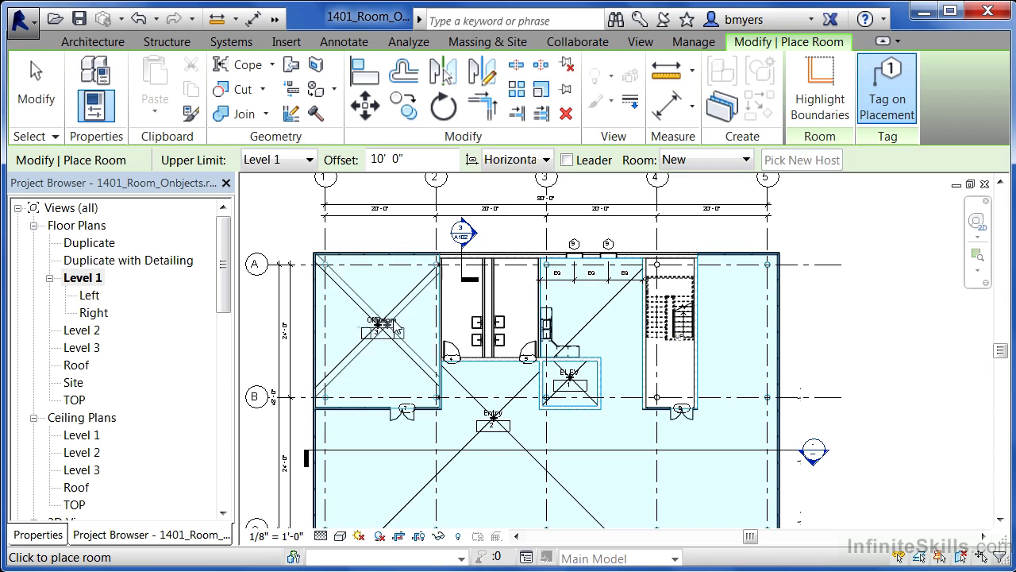
Place the Mens room (5) in the small restroom and dismiss the unenclosed-room warning.
{"action": "left_click", "coordinate": [718, 161]}
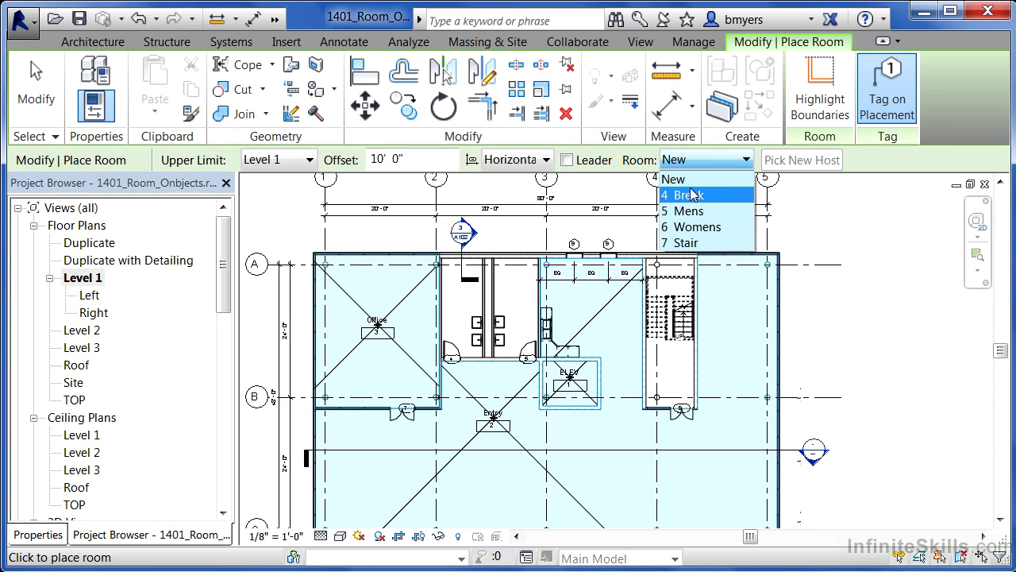
{"action": "left_click", "coordinate": [687, 196]}
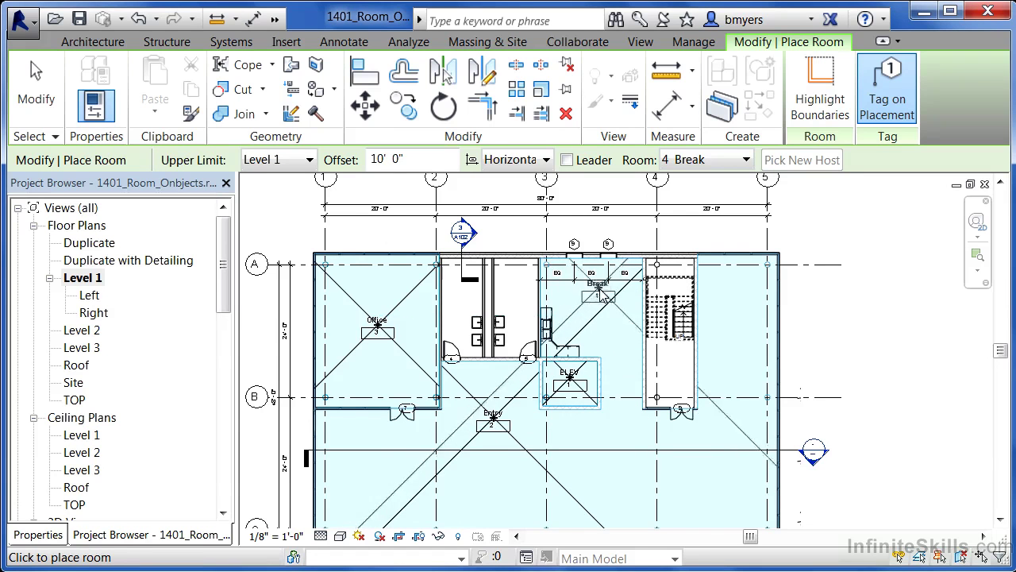
{"action": "left_click", "coordinate": [714, 159]}
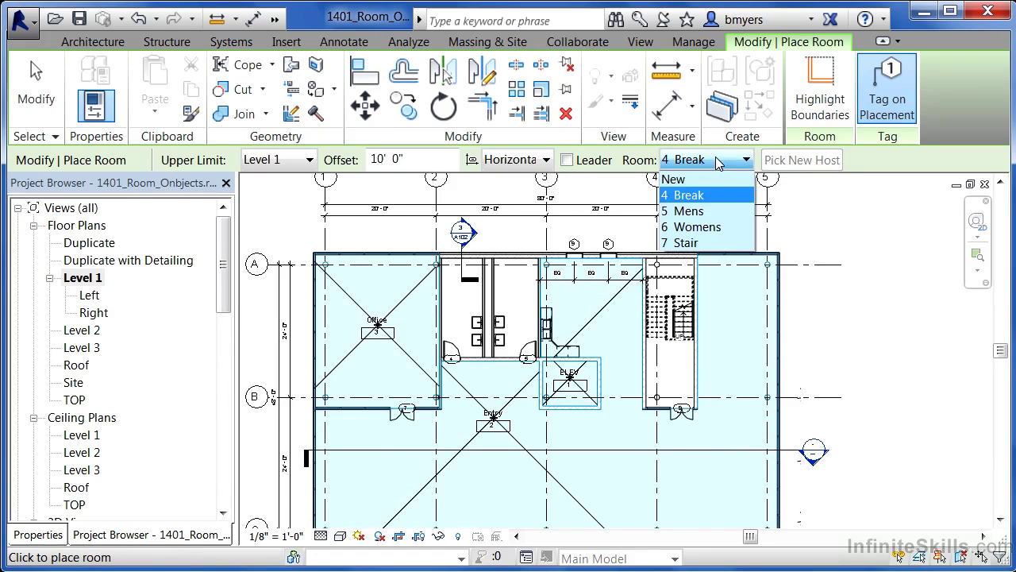
{"action": "left_click", "coordinate": [690, 212]}
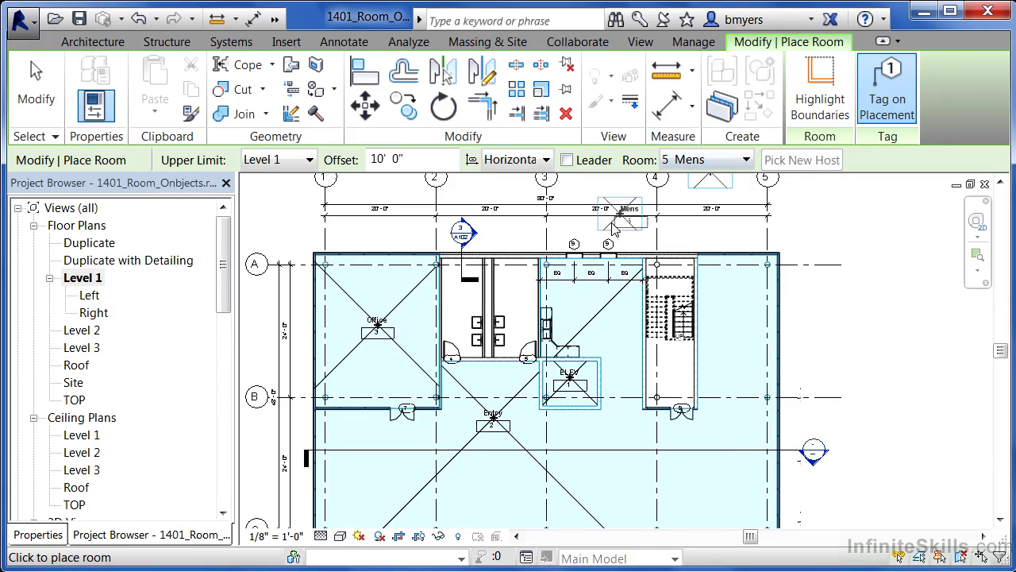
{"action": "left_click", "coordinate": [463, 304]}
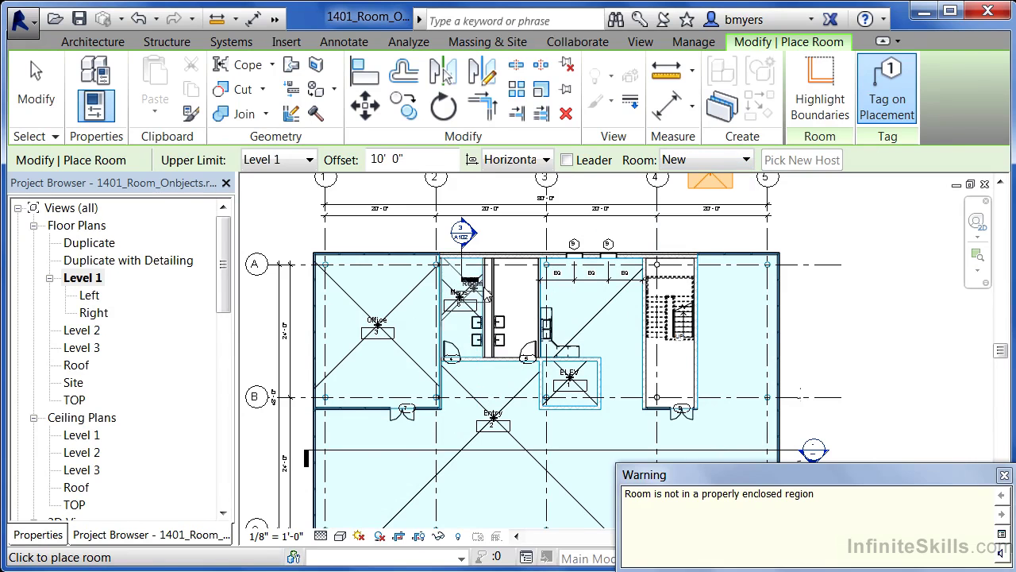
{"action": "left_click", "coordinate": [1003, 474]}
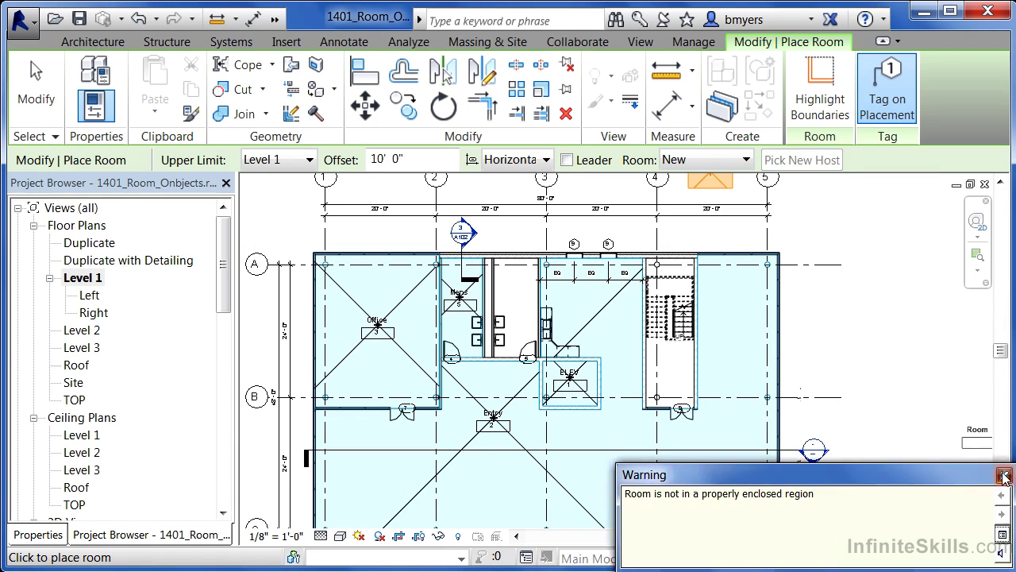
Place the 6 Womens room in the women's restroom and end room placement.
{"action": "left_click", "coordinate": [717, 164]}
{"action": "left_click", "coordinate": [683, 215]}
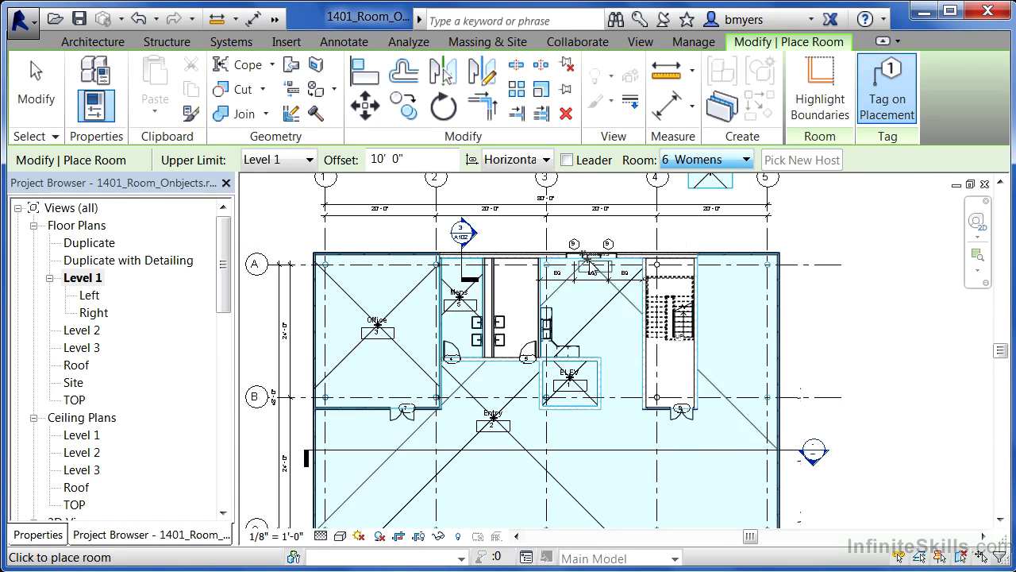
{"action": "left_click", "coordinate": [517, 304]}
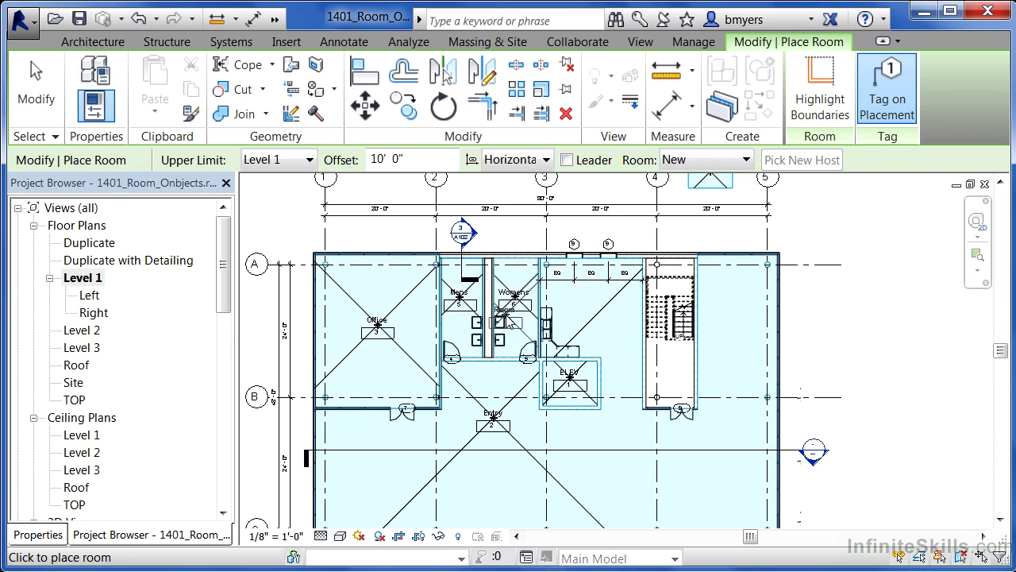
{"action": "key", "text": "Escape"}
{"action": "key", "text": "Escape"}
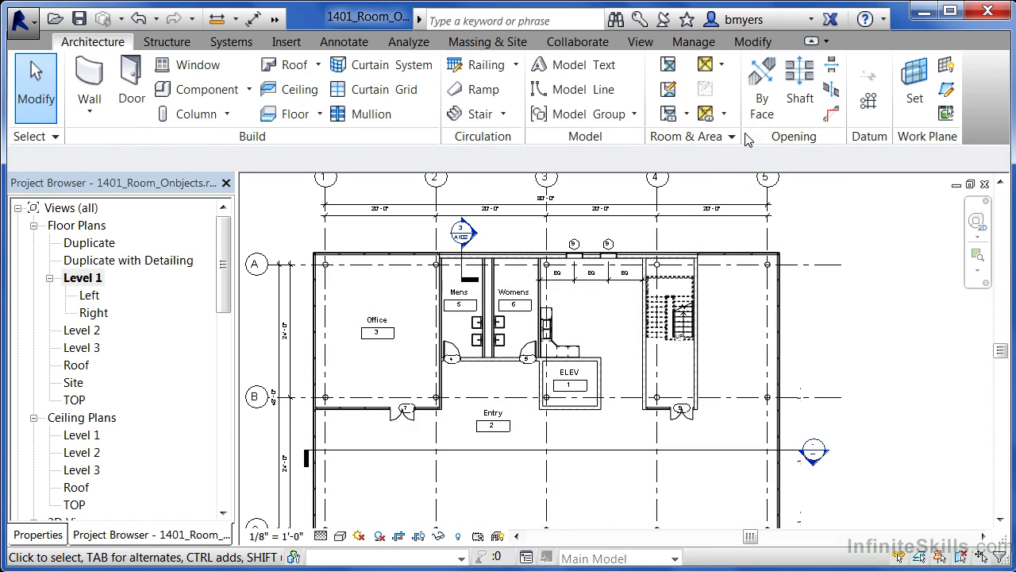
{"action": "scroll", "coordinate": [567, 245], "scroll_direction": "down", "scroll_amount": 2}
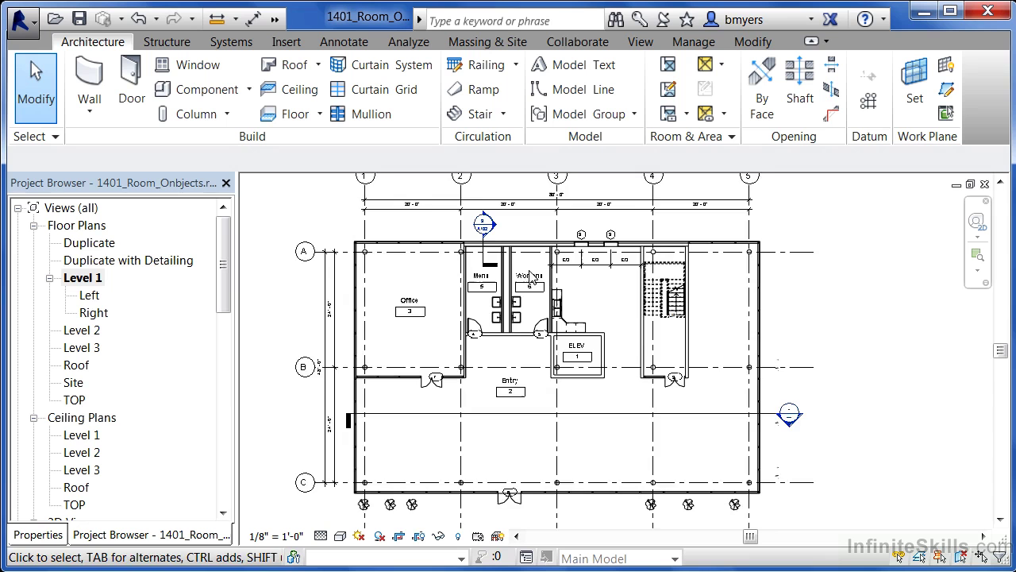
{"action": "scroll", "coordinate": [556, 349], "scroll_direction": "up", "scroll_amount": 1}
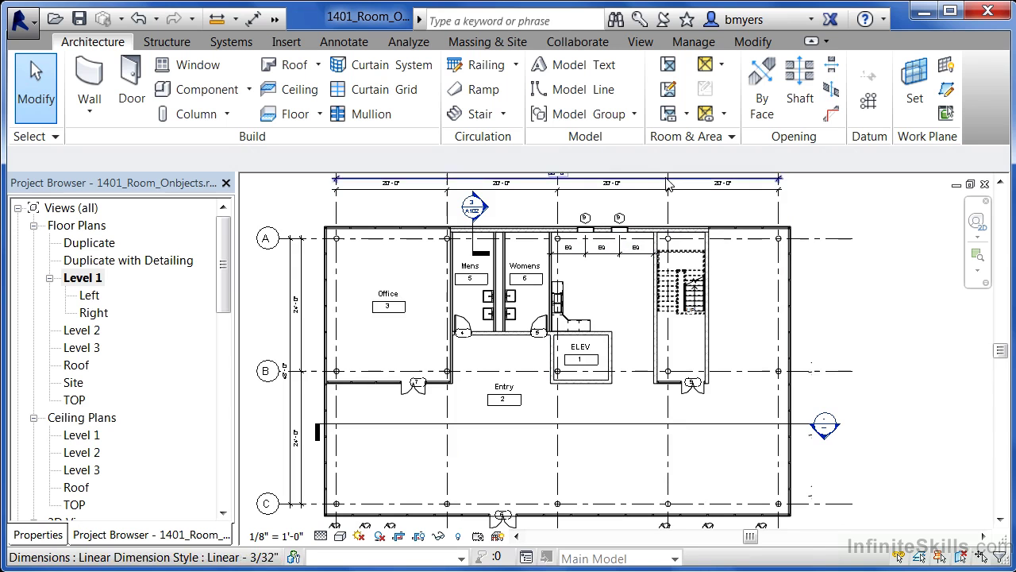
Draw a room separator line from the ELEV wall corner to the stair wall.
{"action": "left_click", "coordinate": [669, 89]}
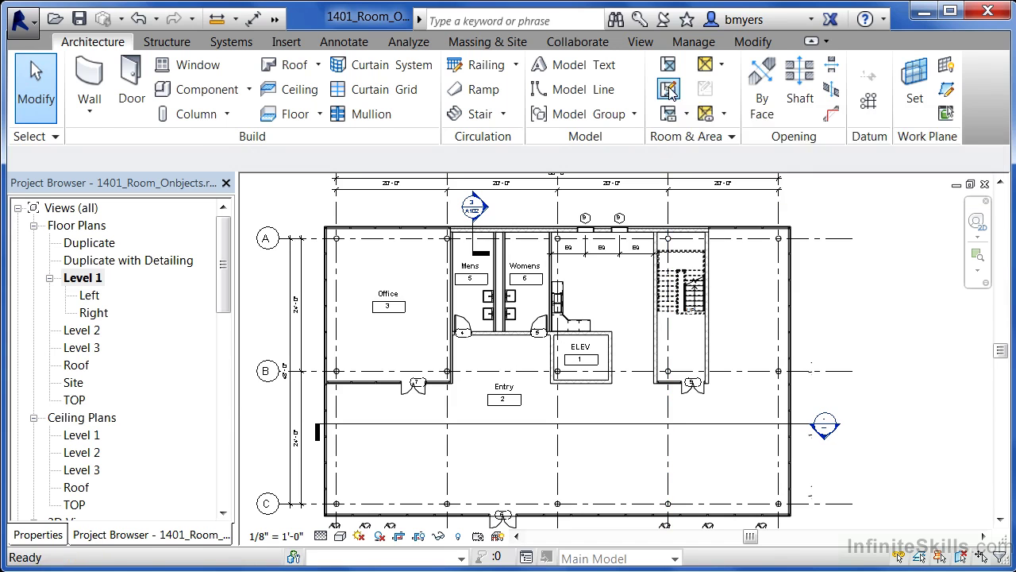
{"action": "scroll", "coordinate": [618, 333], "scroll_direction": "up", "scroll_amount": 5}
{"action": "scroll", "coordinate": [618, 333], "scroll_direction": "up", "scroll_amount": 1}
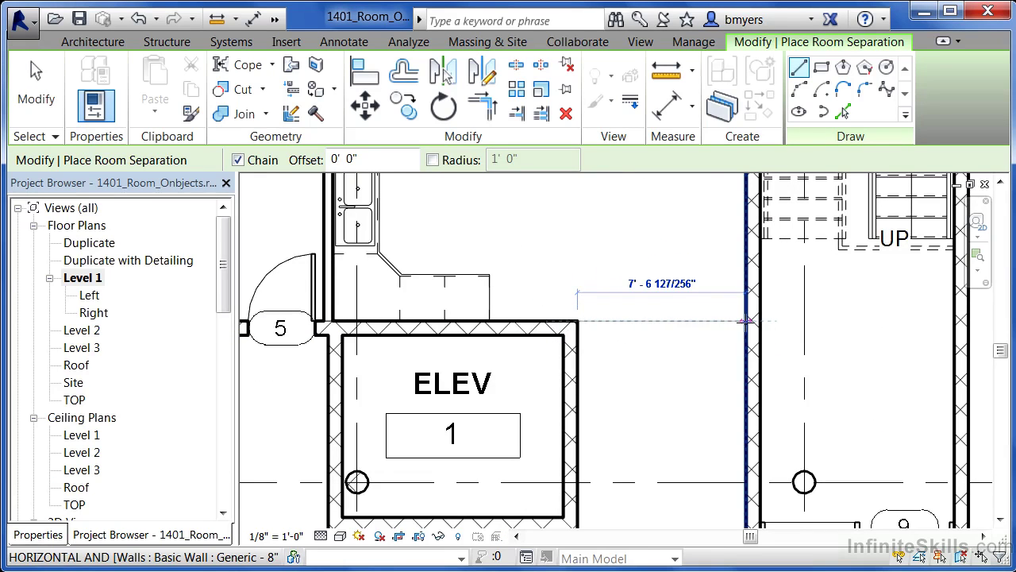
{"action": "left_click", "coordinate": [746, 320]}
{"action": "key", "text": "Escape"}
{"action": "key", "text": "Escape"}
{"action": "scroll", "coordinate": [691, 376], "scroll_direction": "down", "scroll_amount": 5}
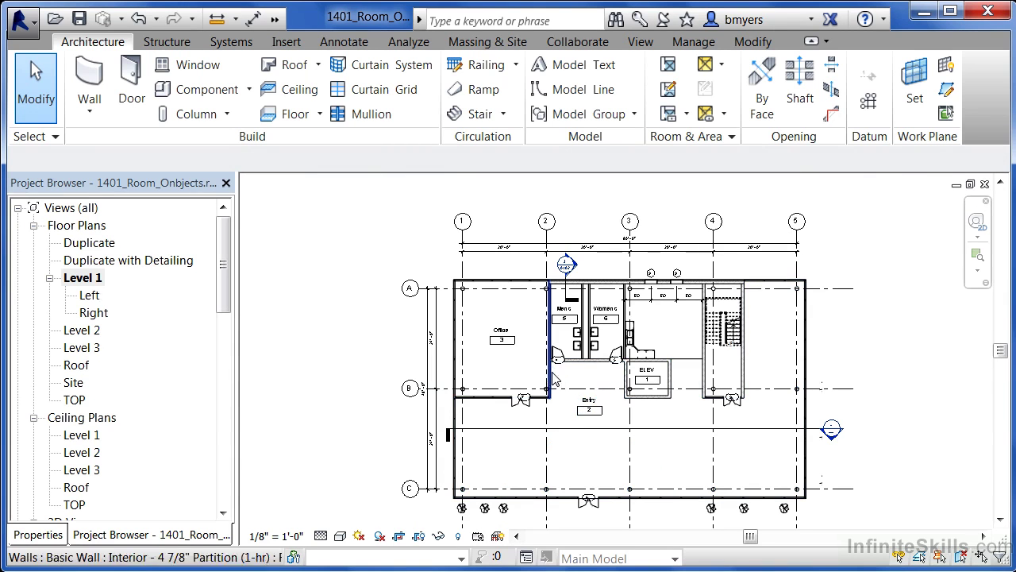
{"action": "left_click", "coordinate": [603, 399]}
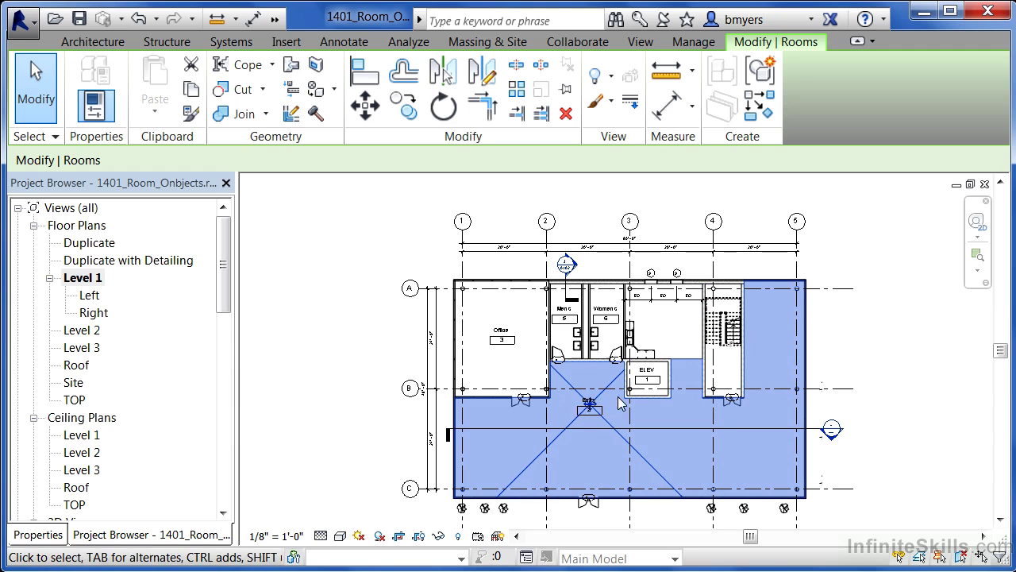
{"action": "left_click", "coordinate": [665, 324]}
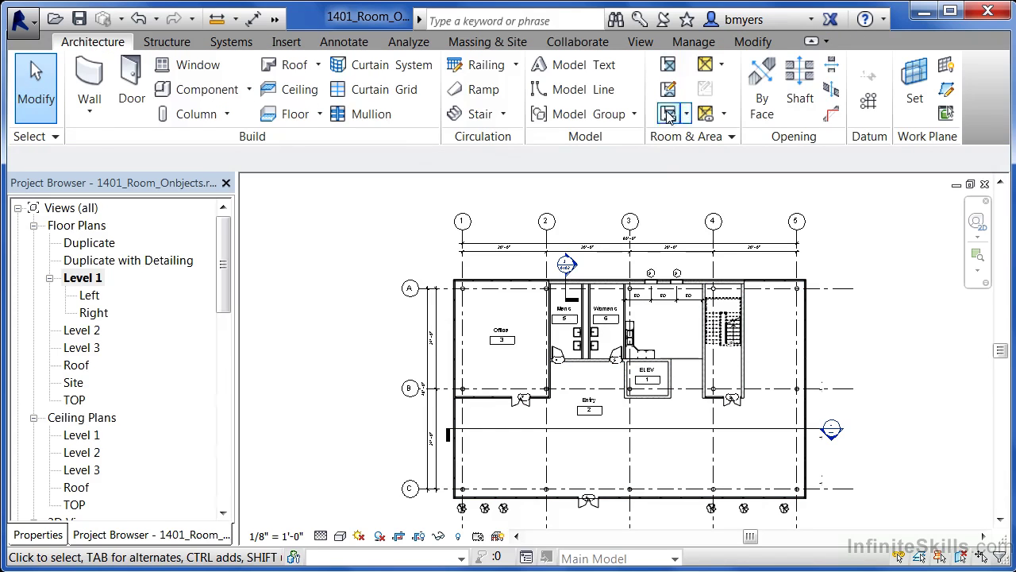
Place the 4 Break room beside the elevator and the 7 Stair room in the stairwell.
{"action": "left_click", "coordinate": [669, 70]}
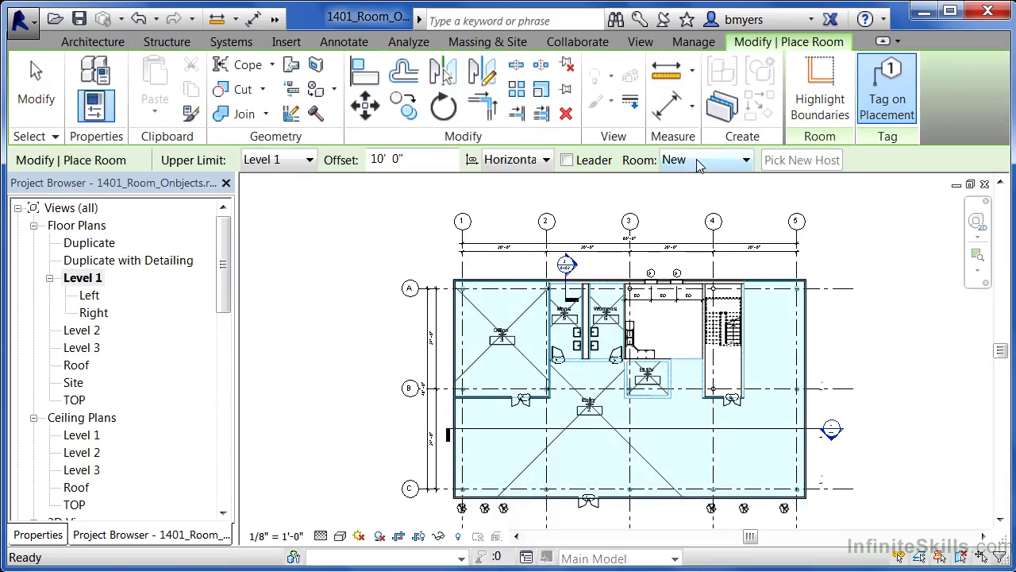
{"action": "left_click", "coordinate": [701, 163]}
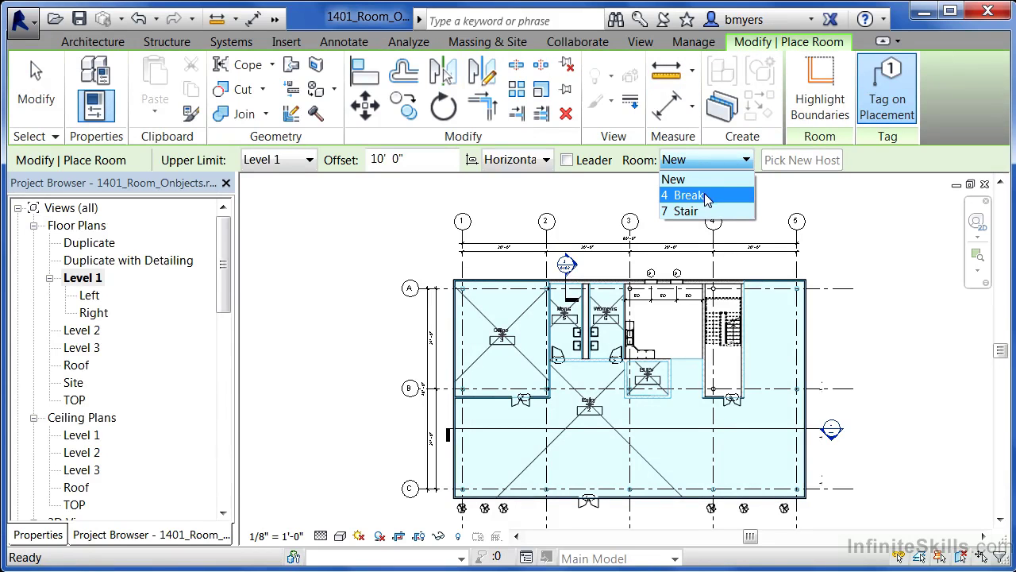
{"action": "left_click", "coordinate": [697, 196]}
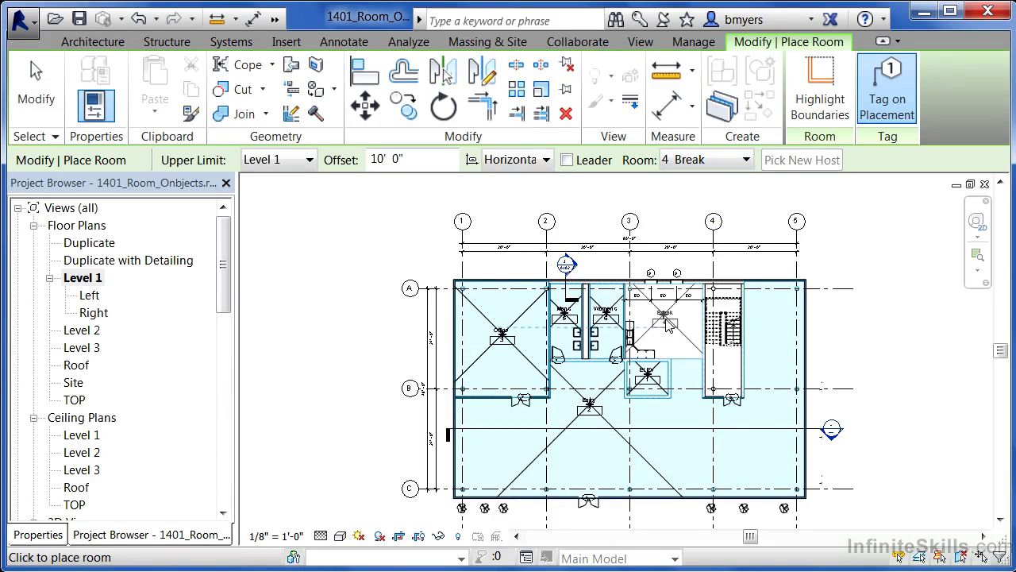
{"action": "left_click", "coordinate": [667, 322]}
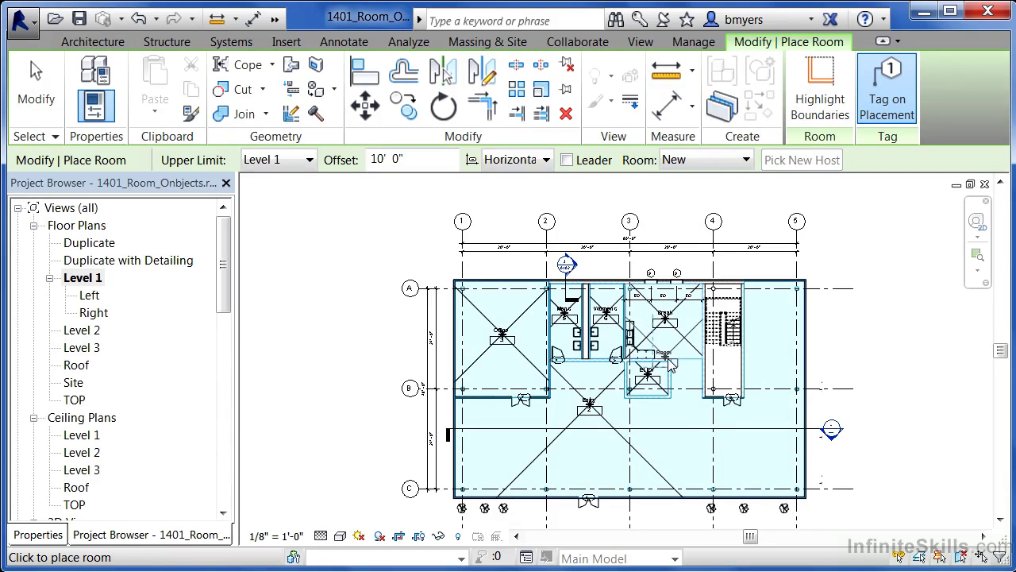
{"action": "left_click", "coordinate": [718, 163]}
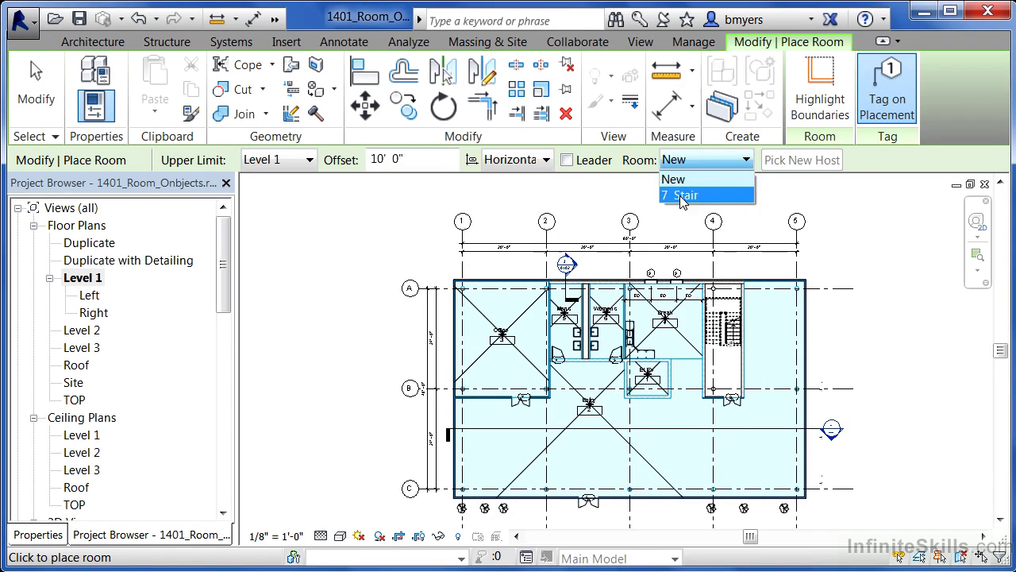
{"action": "left_click", "coordinate": [681, 196]}
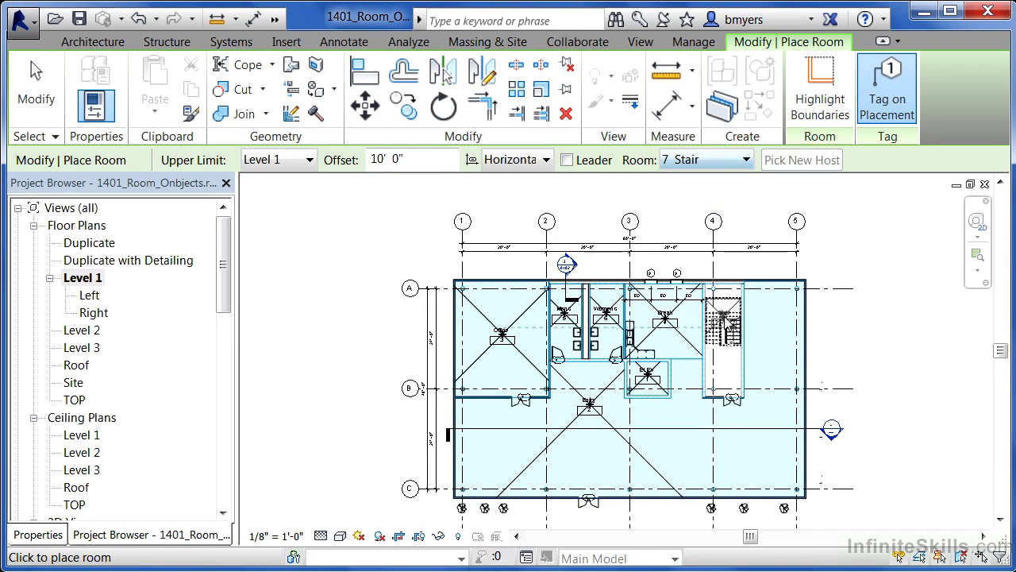
{"action": "left_click", "coordinate": [724, 367]}
Restart room placement and verify the Options Bar room list shows only New.
{"action": "key", "text": "Escape"}
{"action": "key", "text": "Escape"}
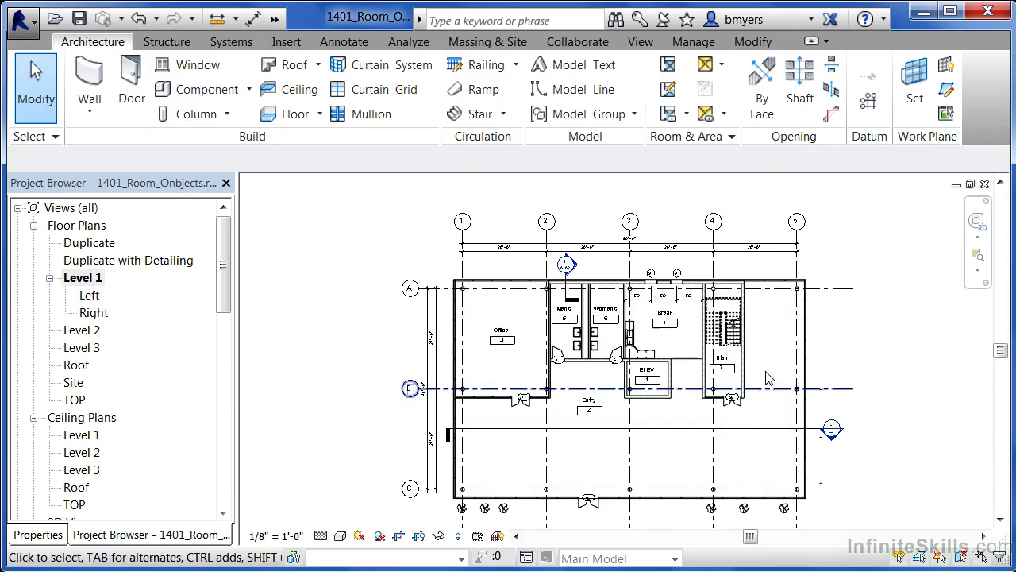
{"action": "scroll", "coordinate": [886, 454], "scroll_direction": "up", "scroll_amount": 1}
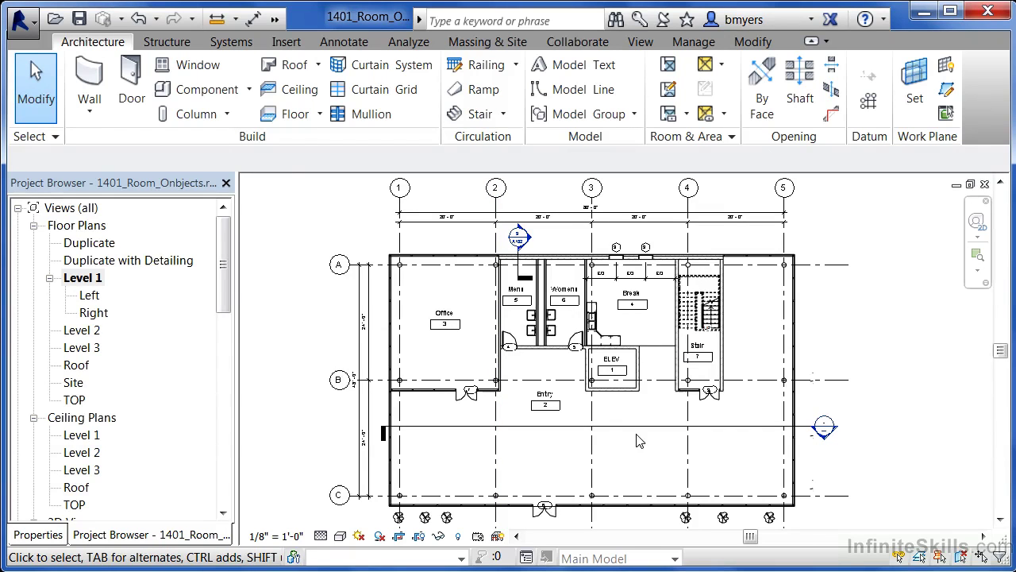
{"action": "left_click", "coordinate": [670, 70]}
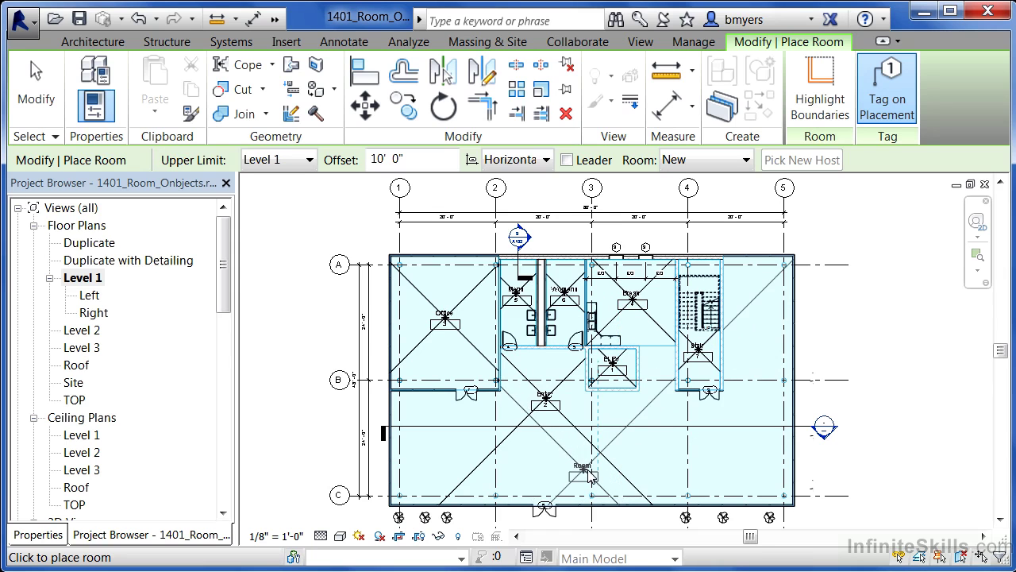
{"action": "left_click", "coordinate": [712, 167]}
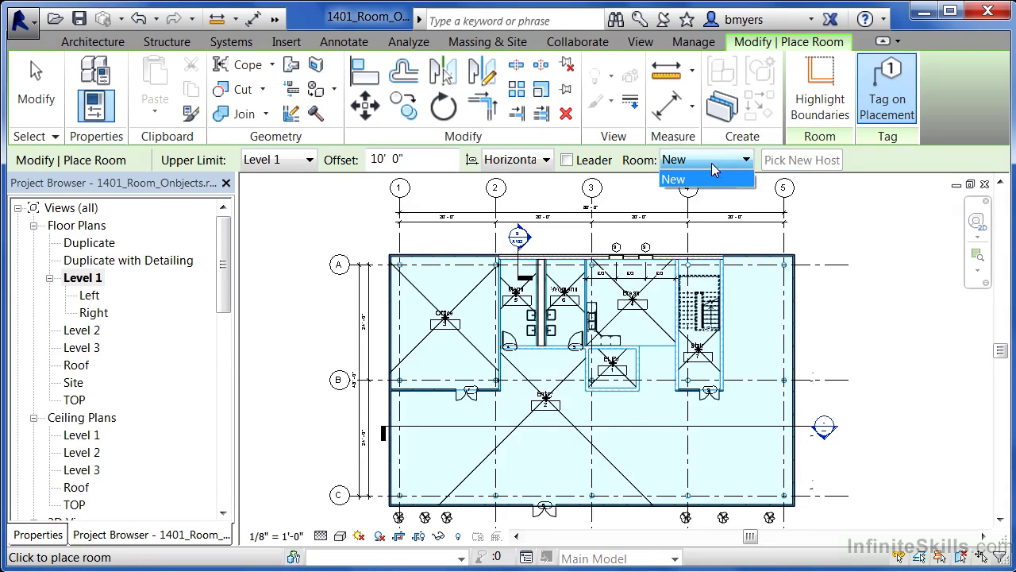